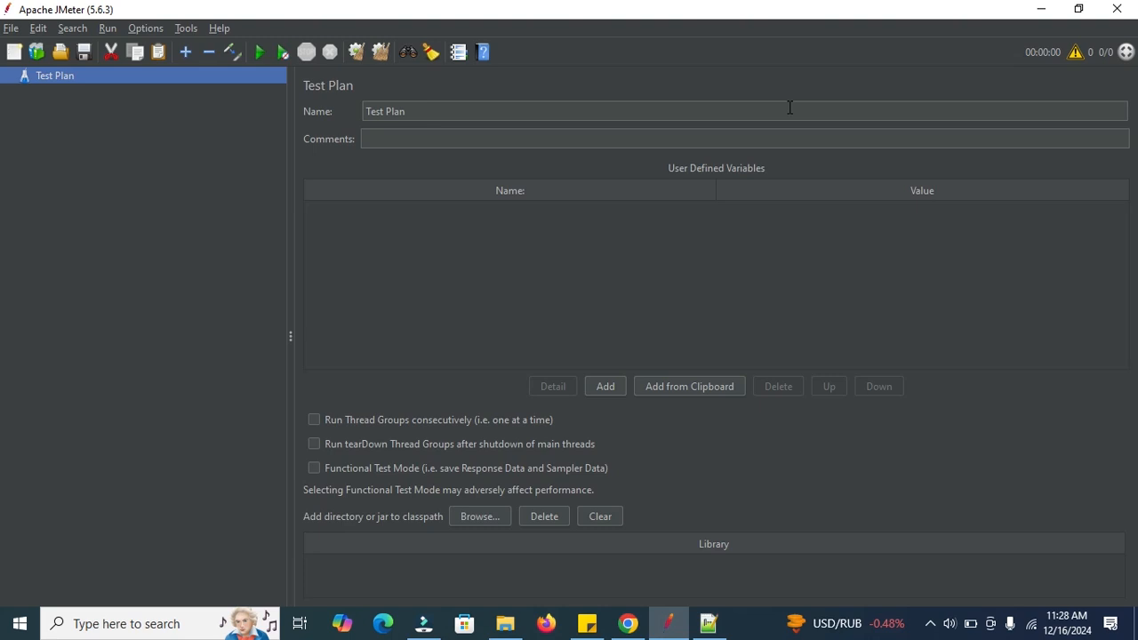
Switch to Notepad++ and write the question "what are timers in jmeter?" on the first line, followed by a blank line.
left_click(708, 623)
type("what")
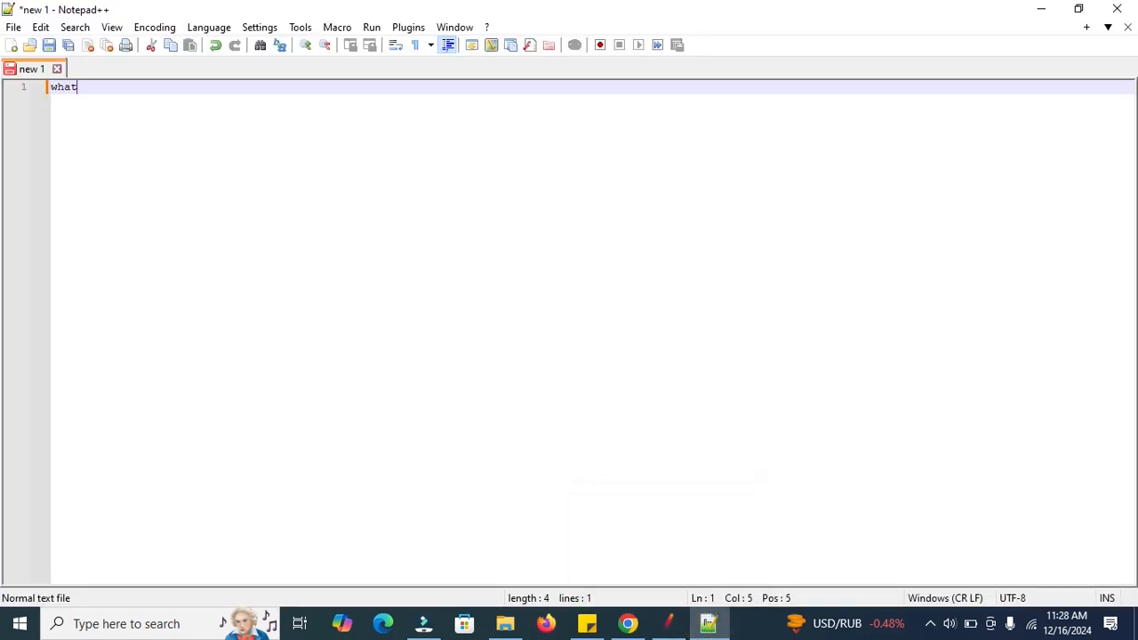
type(" are timers in")
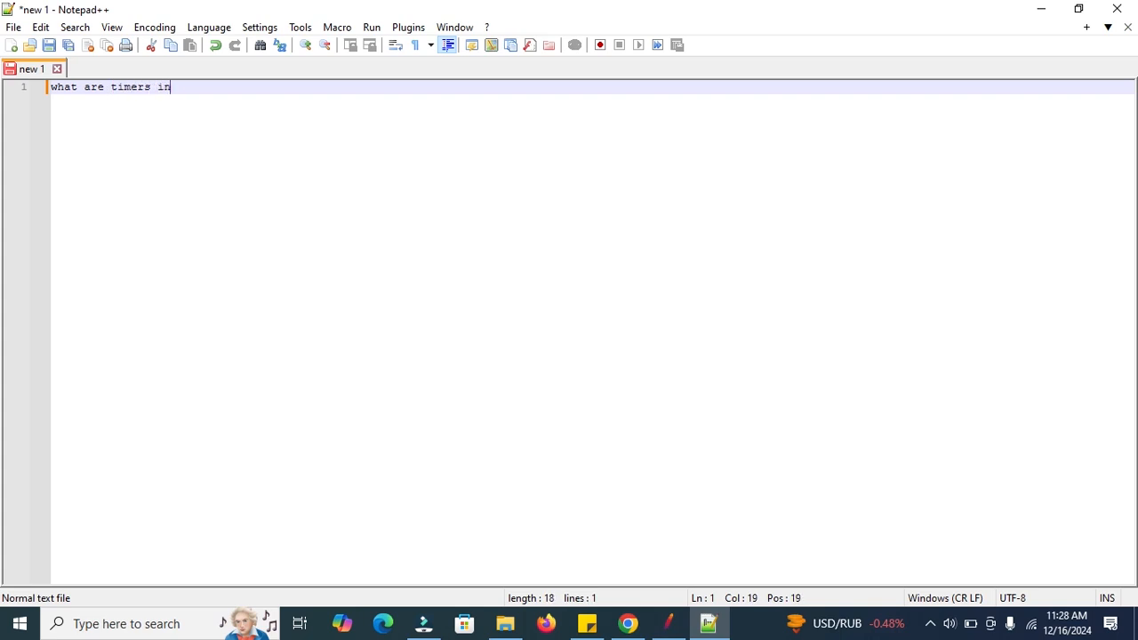
type(" jmeter?")
key("Return")
key("Return")
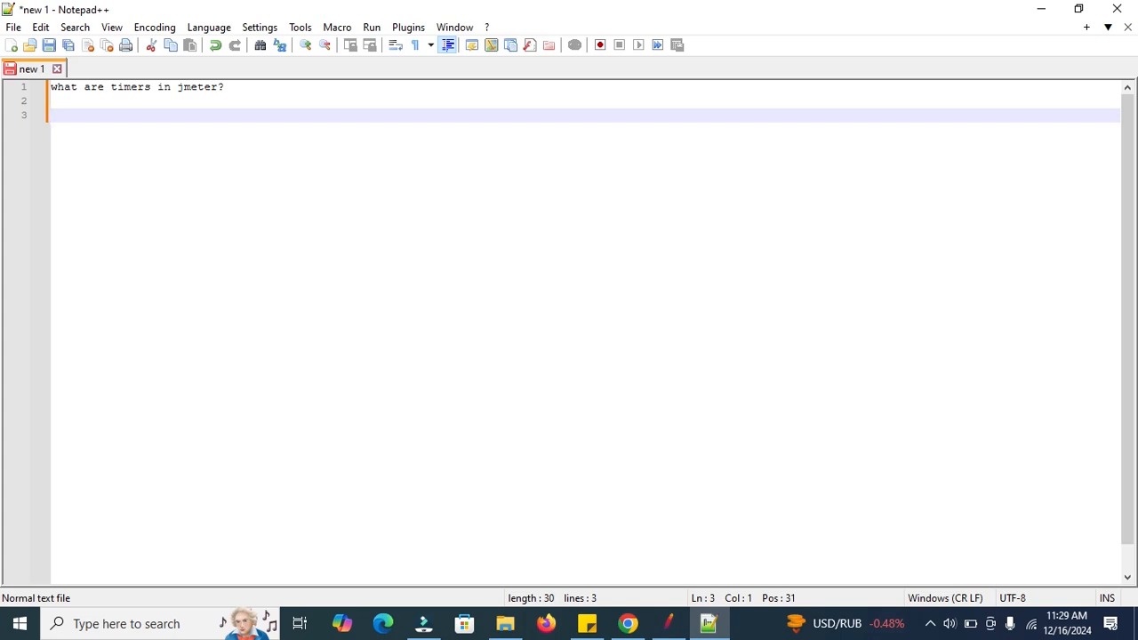
Add the question "why do we use timers in jmeter?" on line 5, with blank lines before and after it.
key("Return")
key("Return")
type("why do we use")
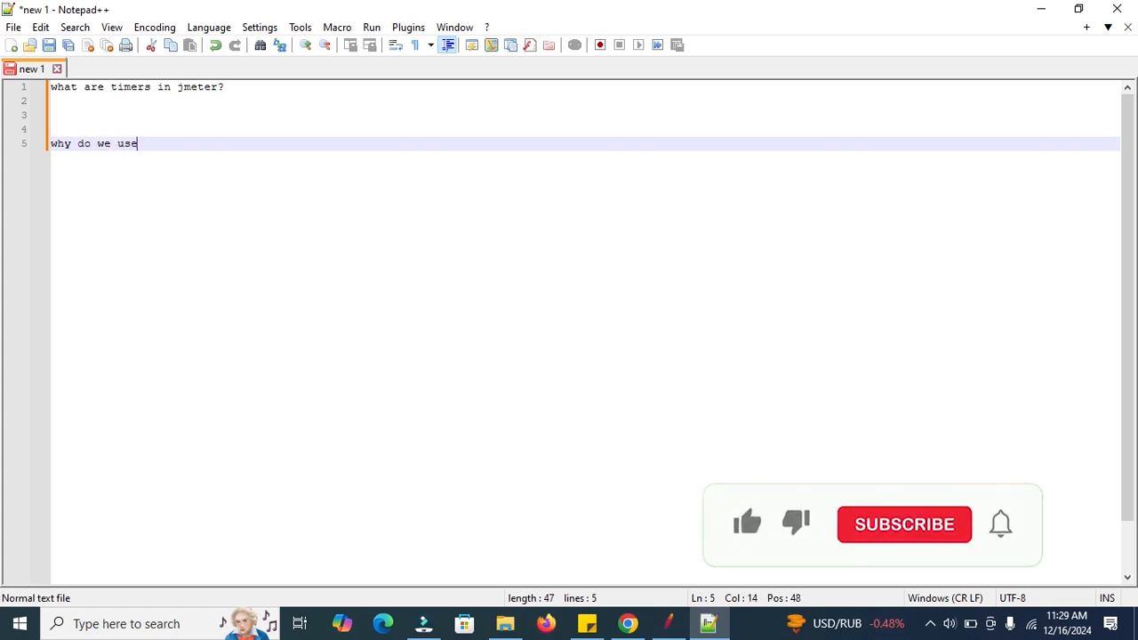
type(" timers in j")
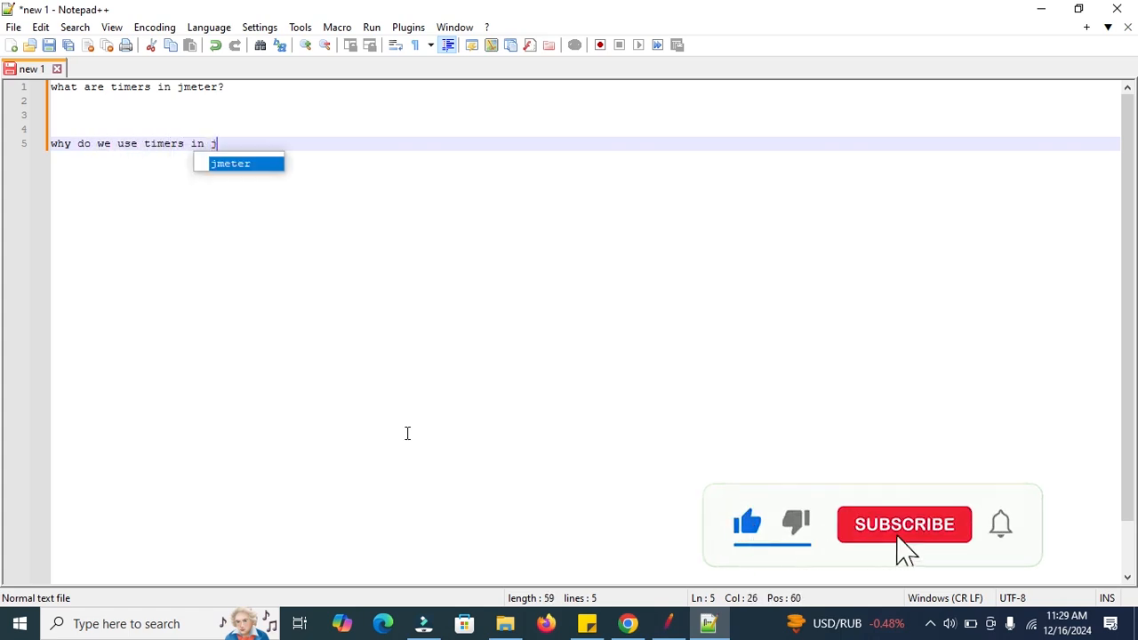
type("mte")
key("BackSpace")
key("BackSpace")
type("eter?")
key("Return")
key("Return")
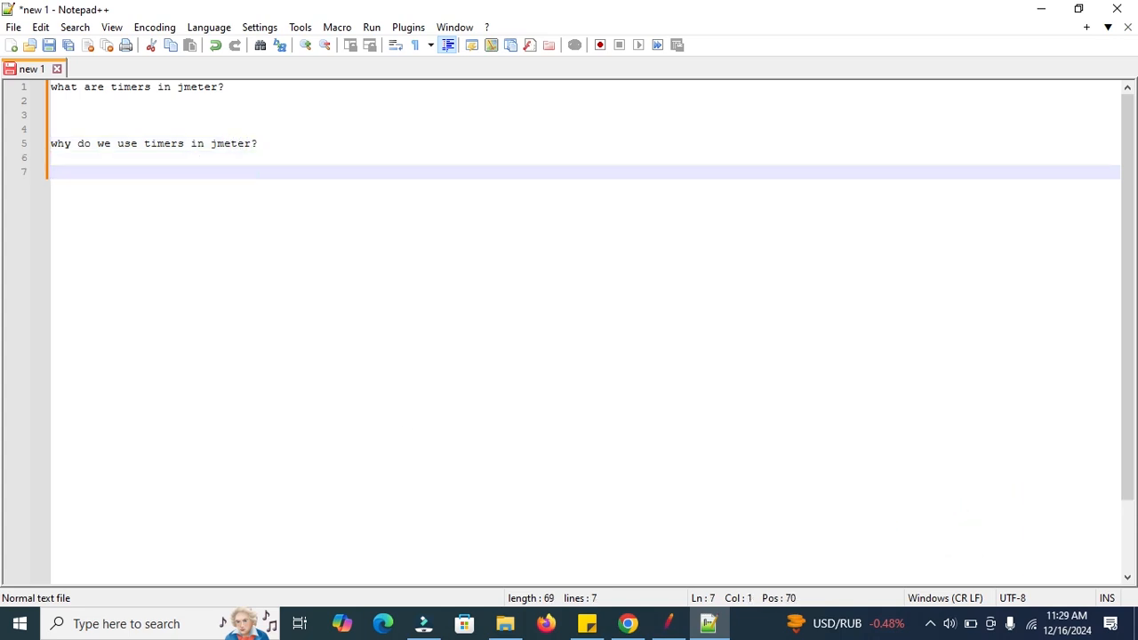
Write the first answer point "1. to copy real user behaviour" under the second question.
type("1. ")
type("typ")
key("BackSpace")
key("BackSpace")
type("o copy real user behaviour")
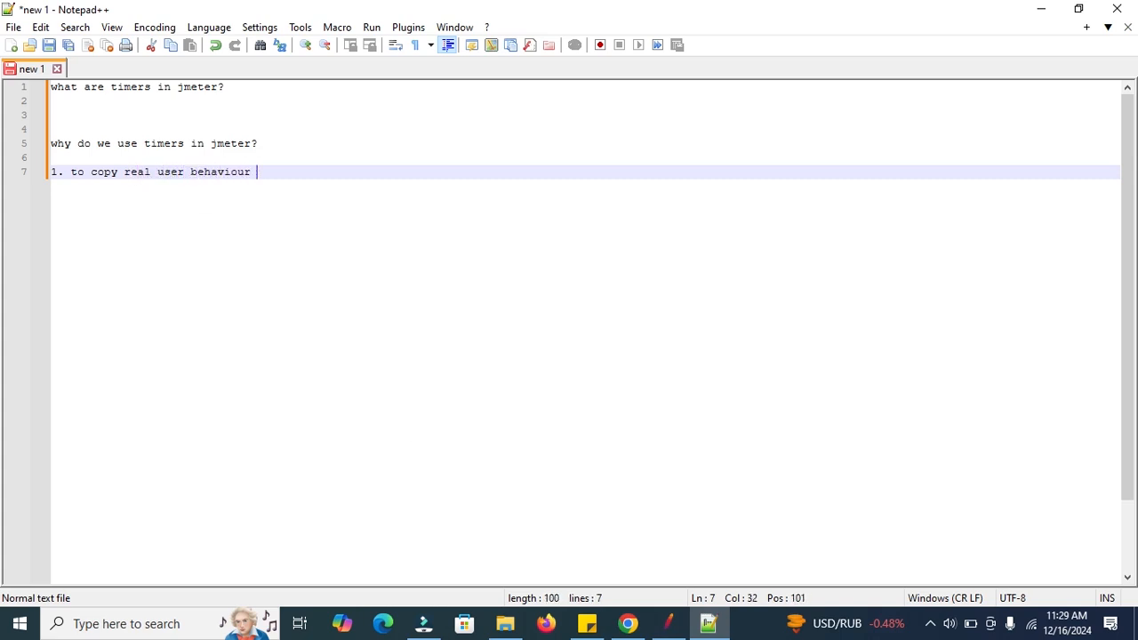
key("Return")
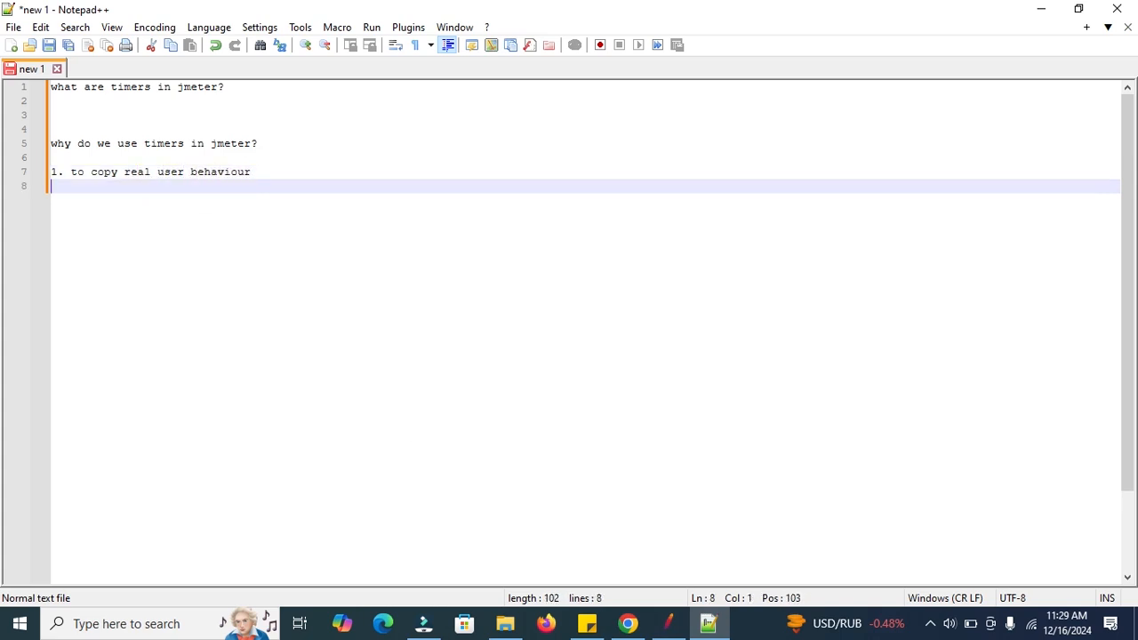
Write the second answer point "2.to avoid overloading the server" and start a new line.
type("2.to avoi")
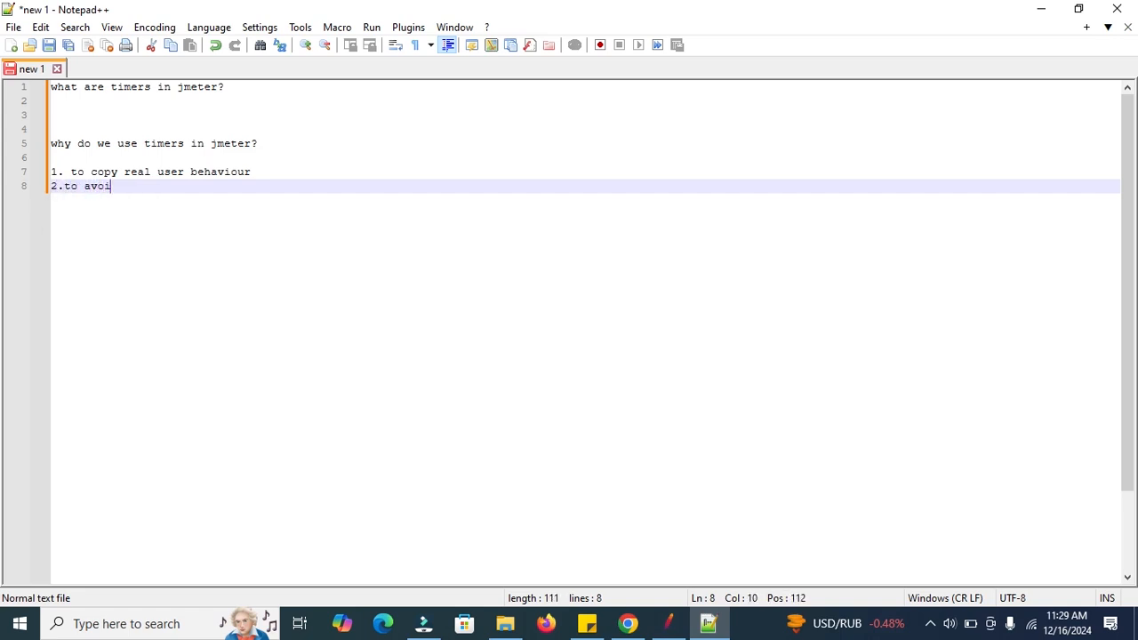
type("d over lo")
key("BackSpace")
key("BackSpace")
key("BackSpace")
type("loafing")
key("BackSpace")
key("BackSpace")
key("BackSpace")
key("BackSpace")
type("ding the")
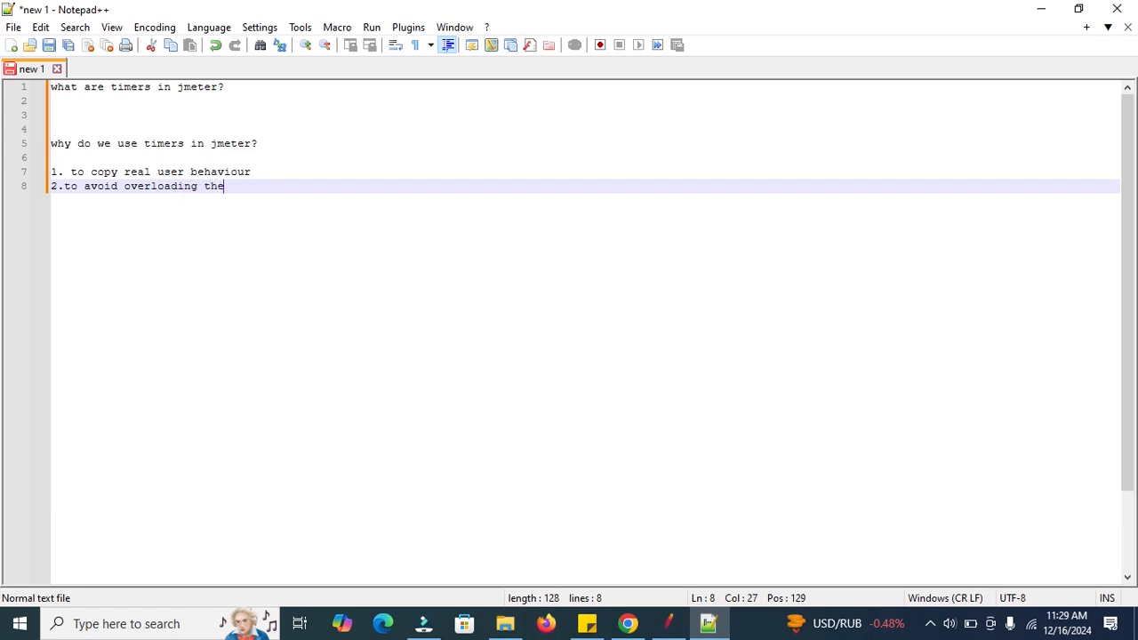
type(" serverv")
key("Return")
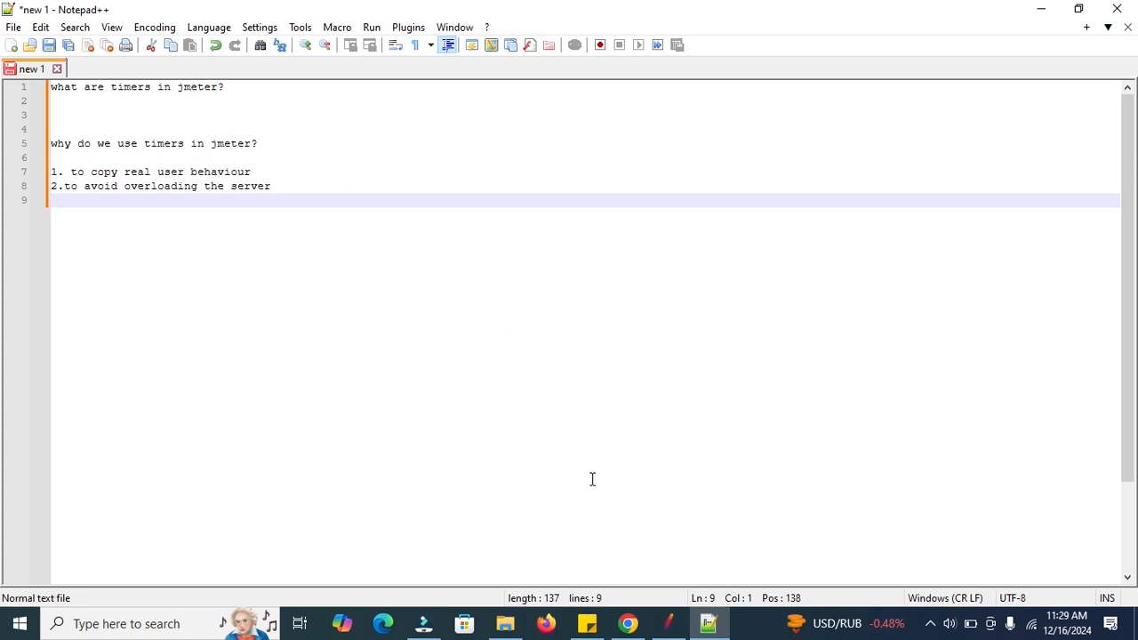
Switch to Apache JMeter and add a Thread Group to the Test Plan.
left_click(667, 623)
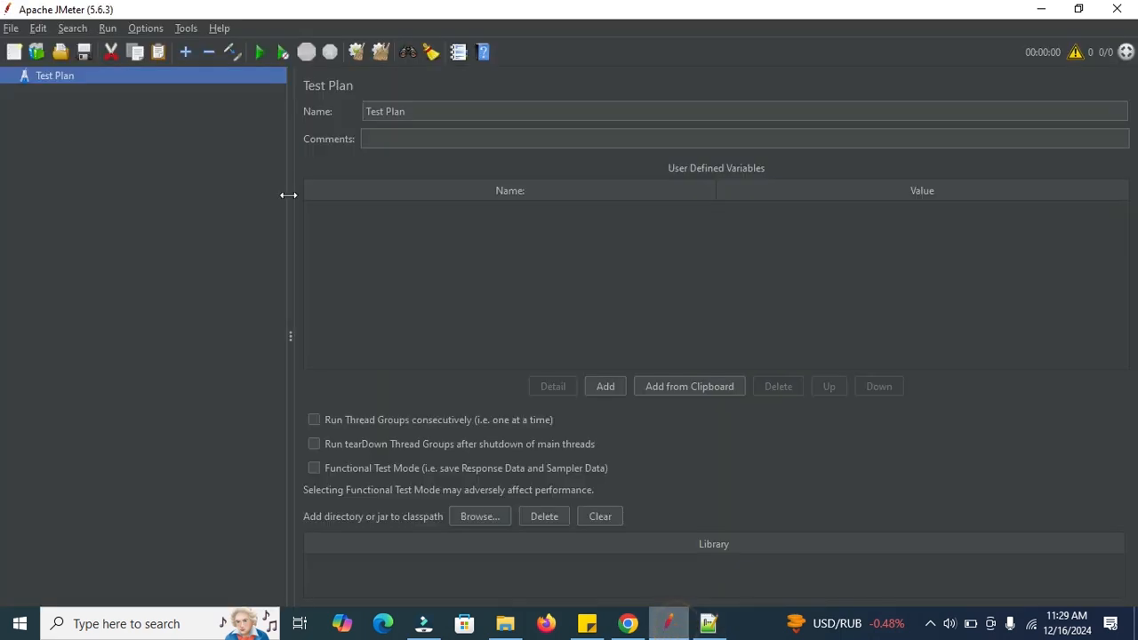
right_click(38, 80)
mouse_move(149, 84)
mouse_move(286, 82)
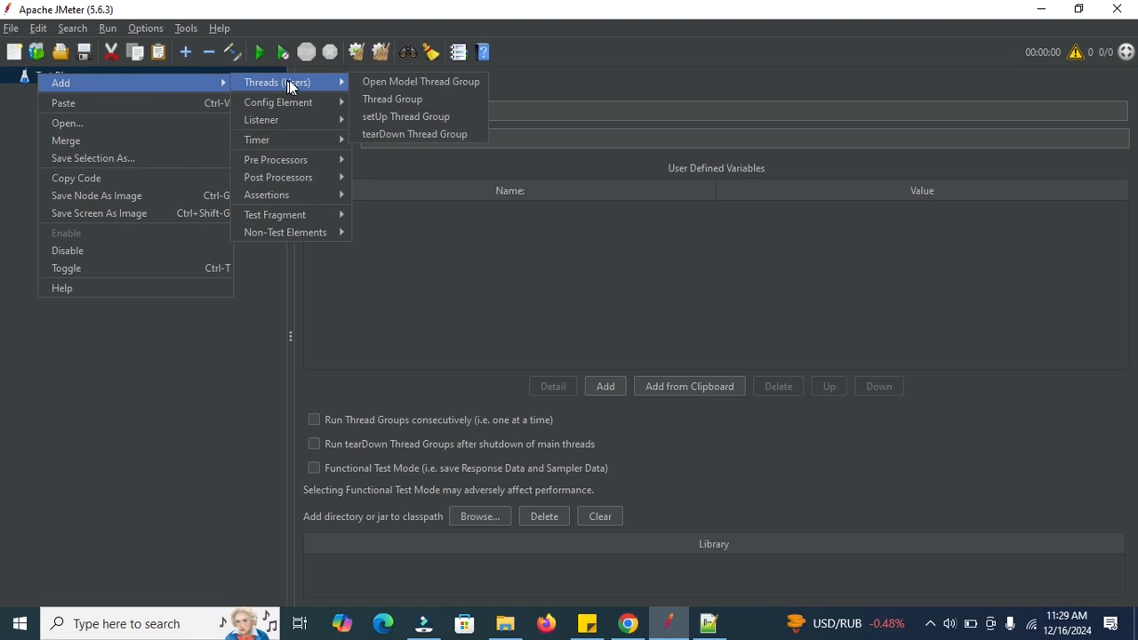
left_click(421, 98)
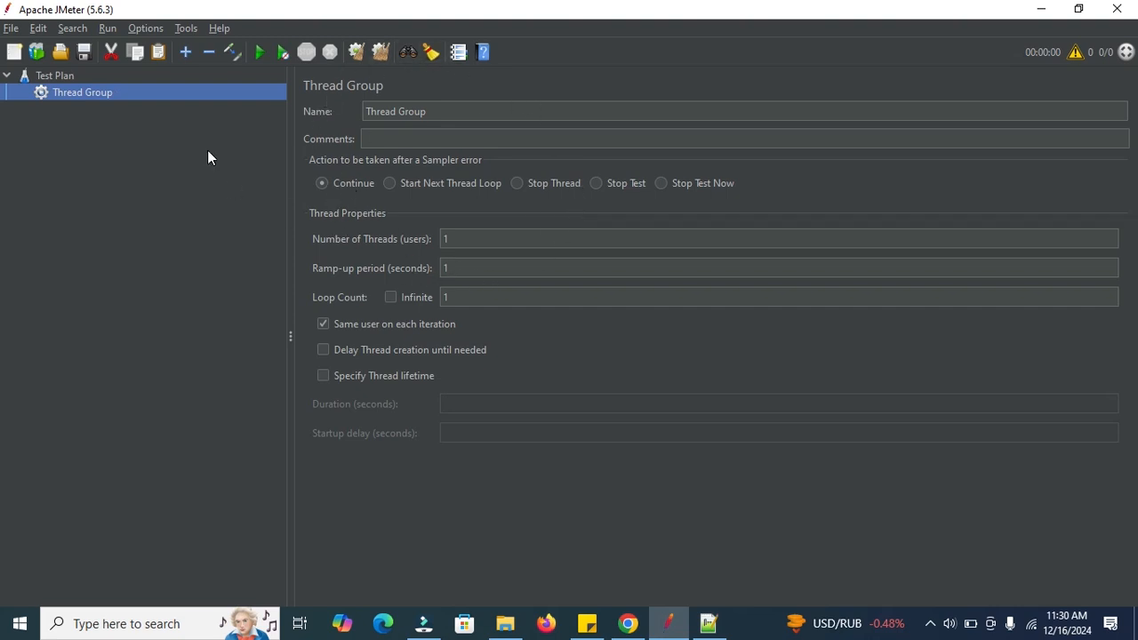
Add an HTTP Request sampler to the Thread Group.
right_click(81, 90)
mouse_move(133, 101)
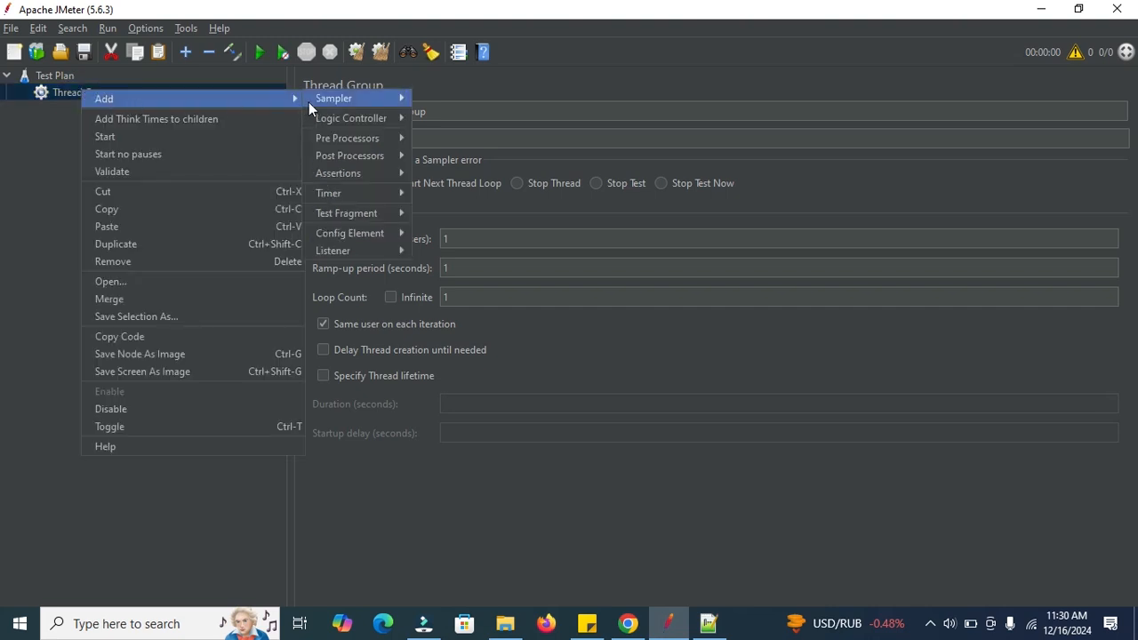
mouse_move(309, 102)
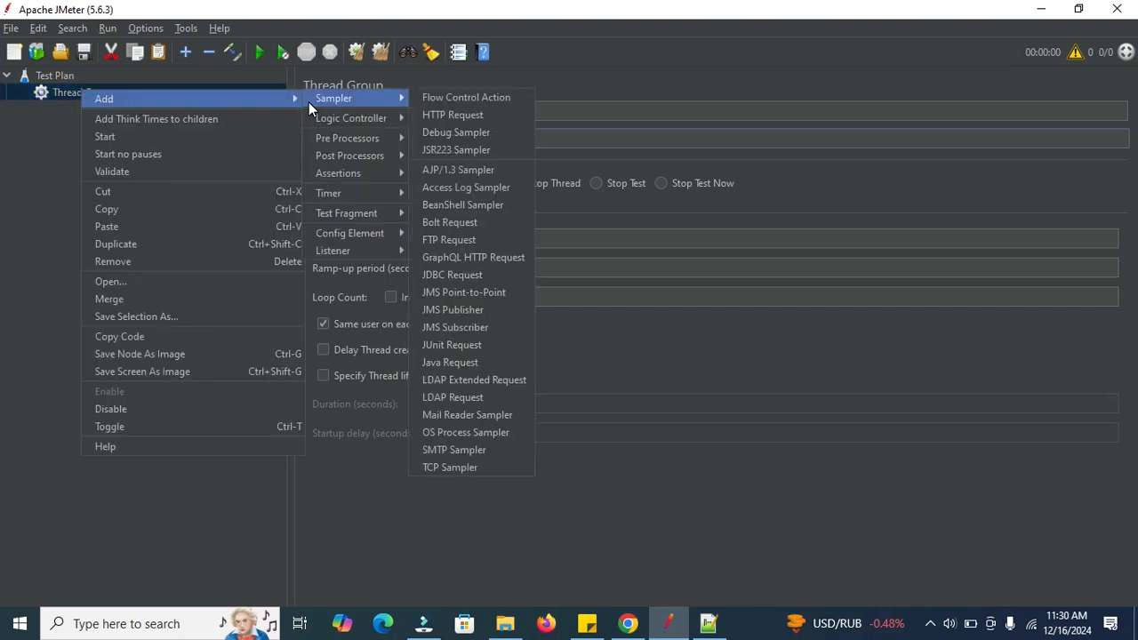
left_click(457, 113)
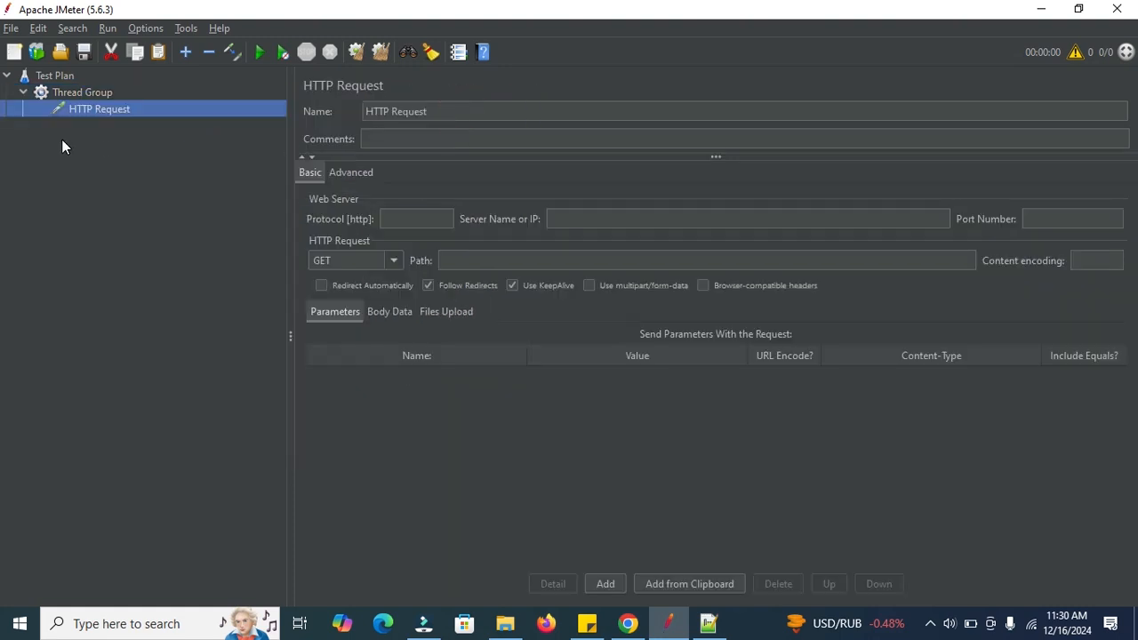
Copy the HTTP Request and paste it twice into the Thread Group.
left_click(82, 92)
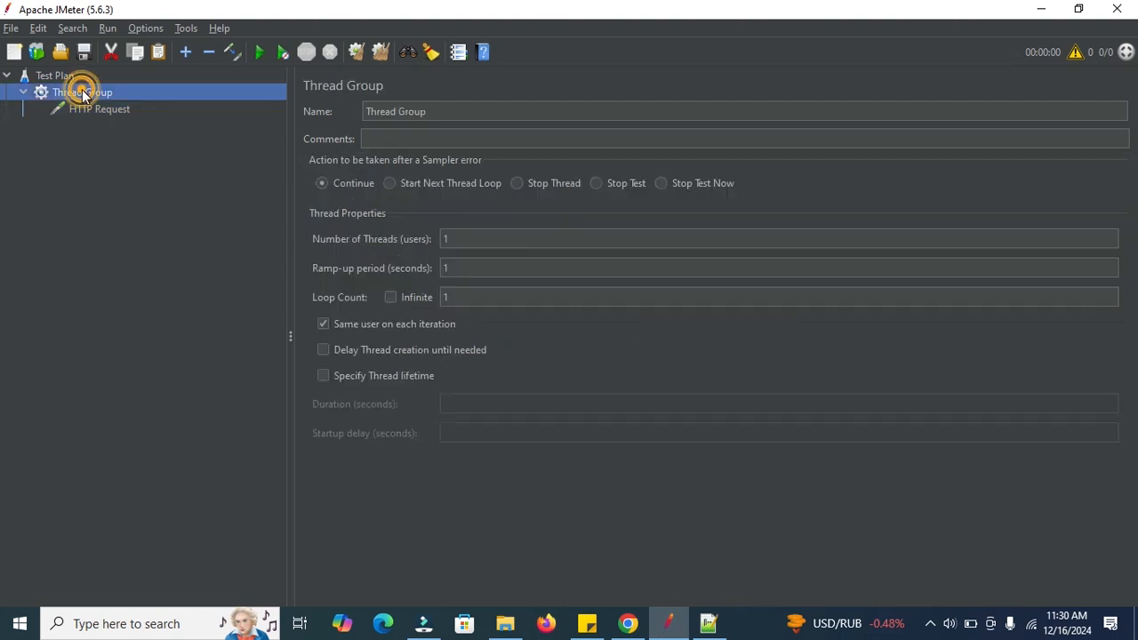
left_click(96, 111)
right_click(97, 108)
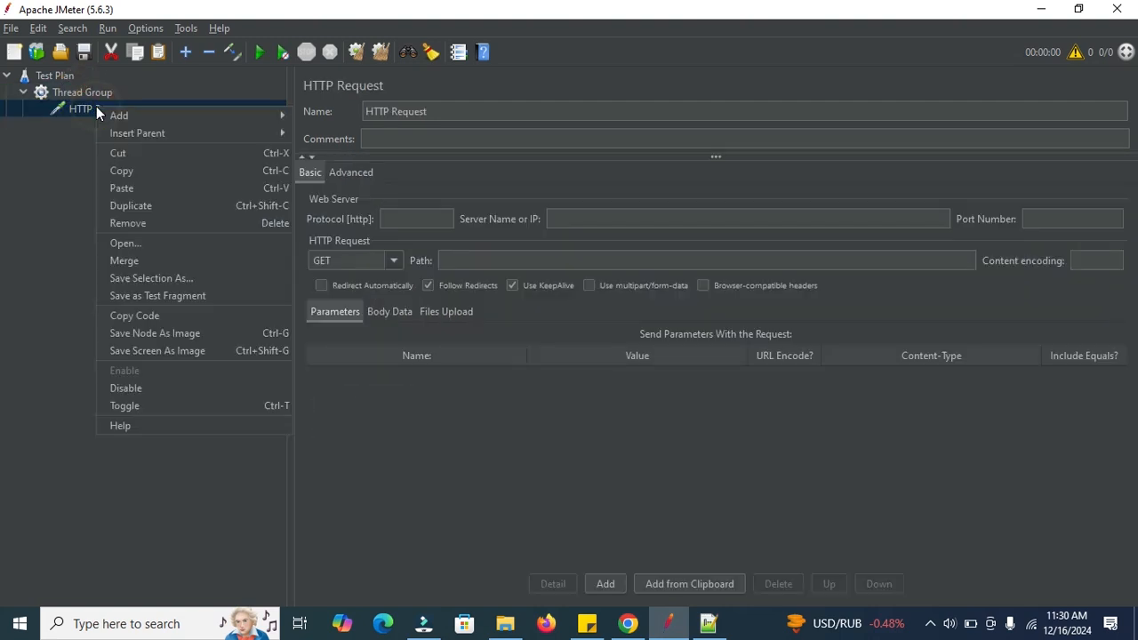
left_click(120, 169)
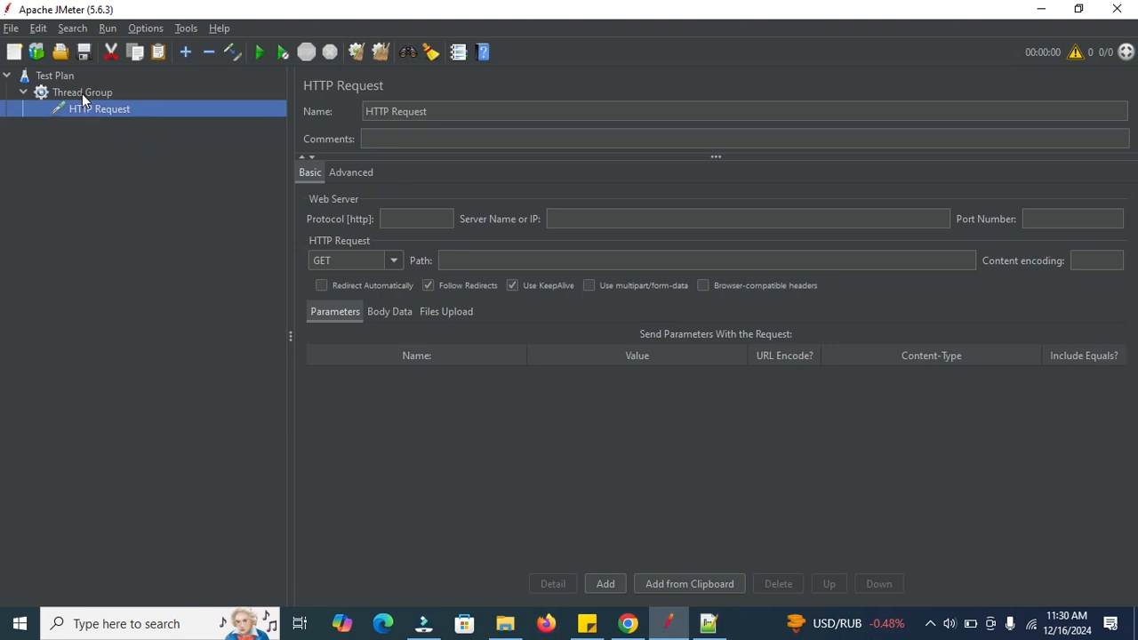
left_click(82, 92)
right_click(82, 93)
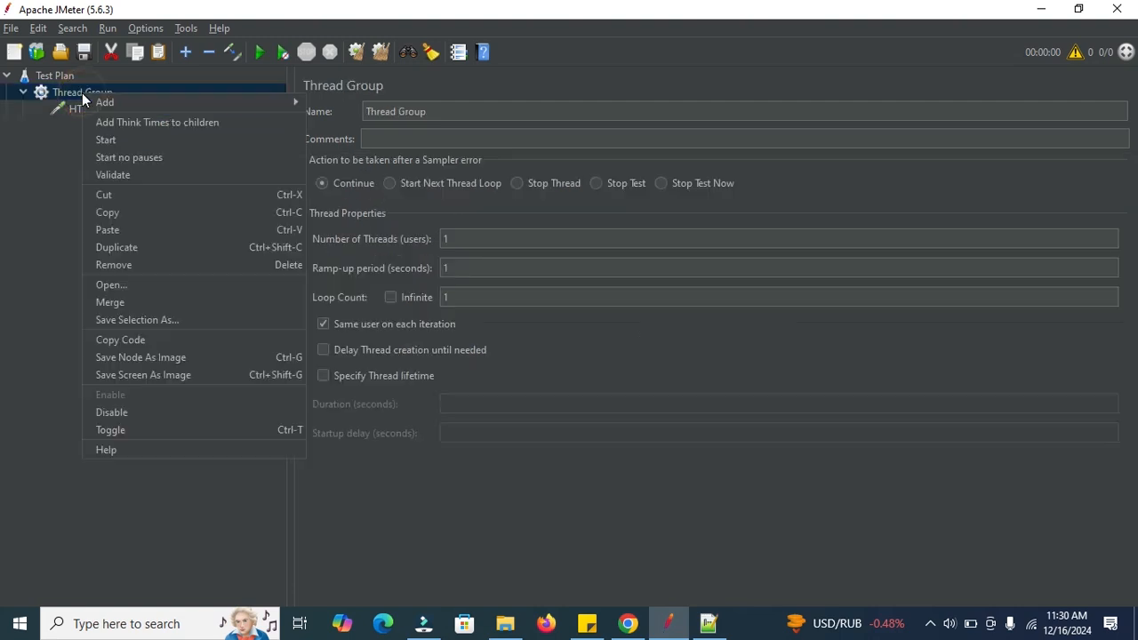
left_click(128, 230)
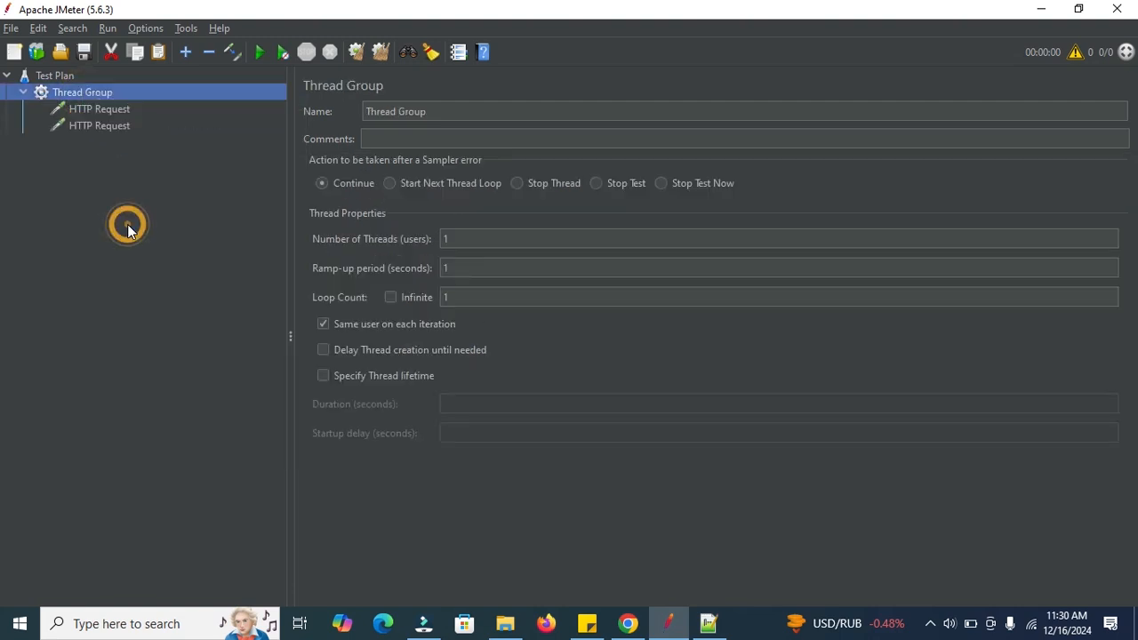
right_click(118, 93)
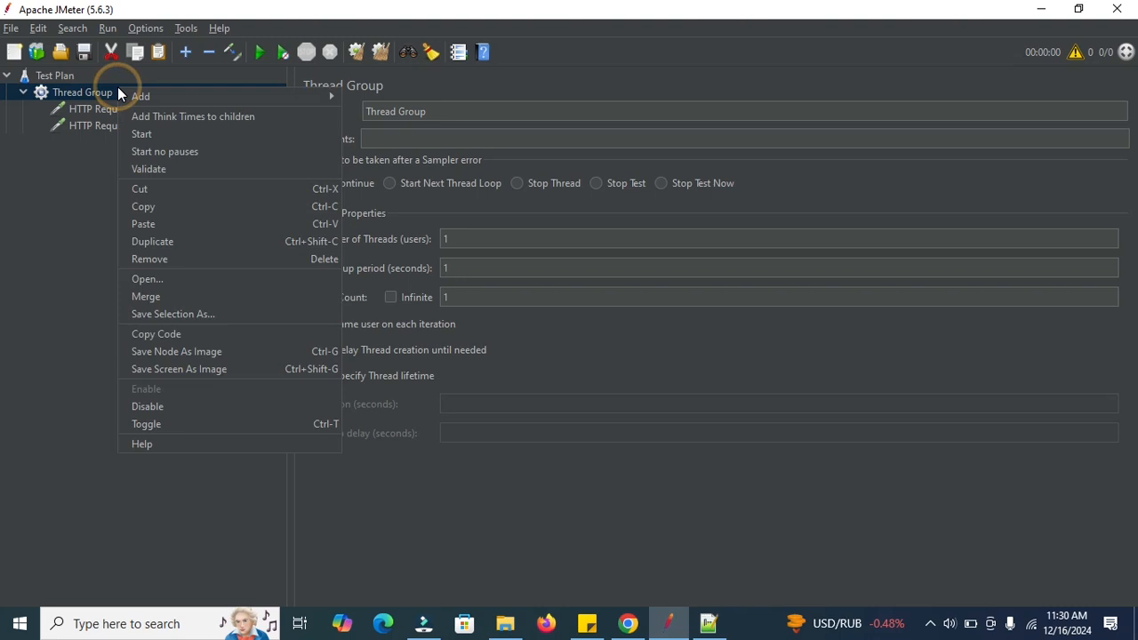
left_click(137, 225)
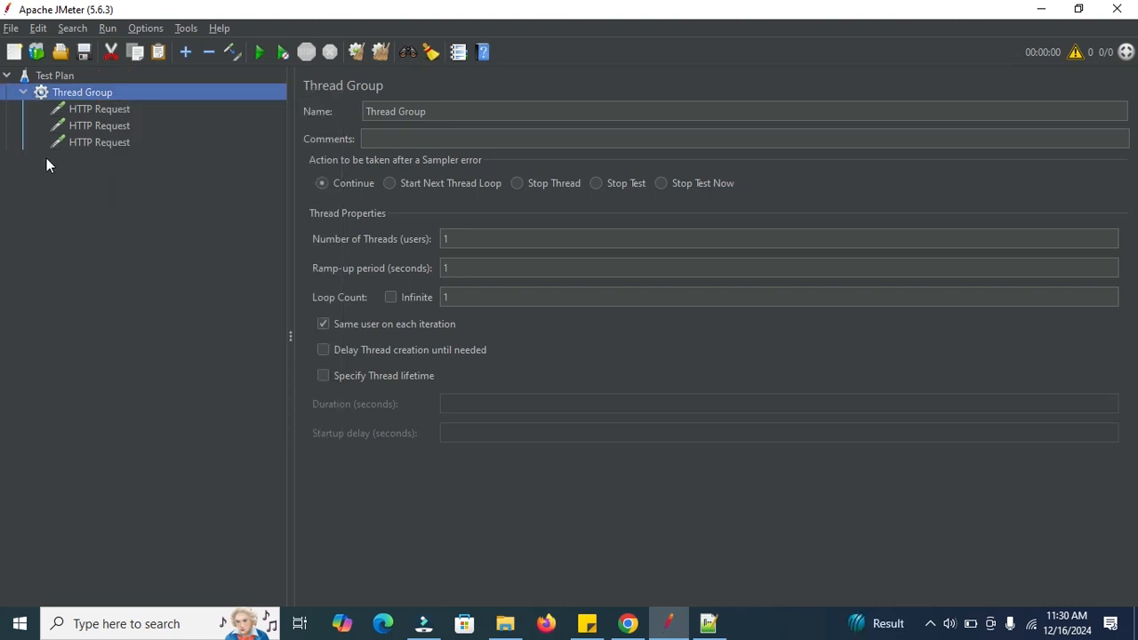
left_click(80, 109)
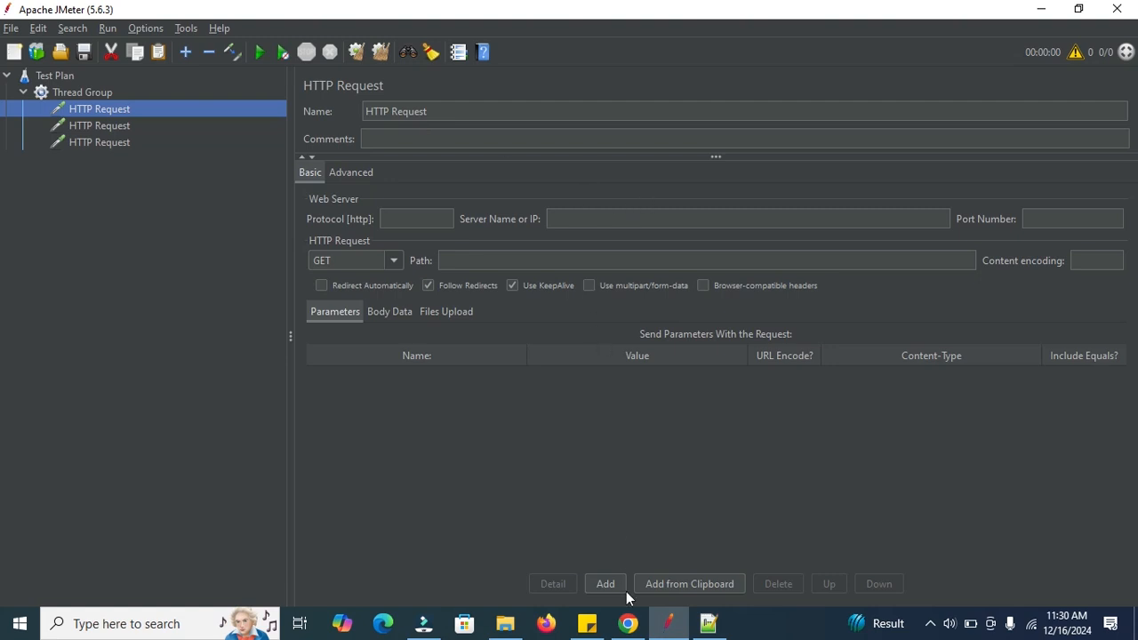
left_click(628, 623)
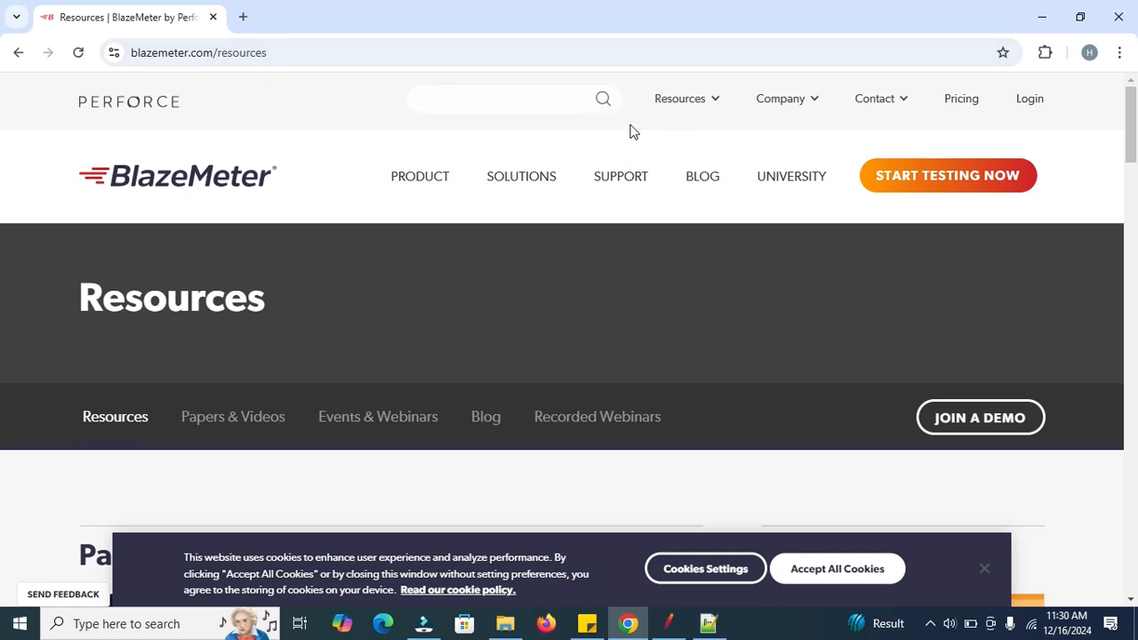
left_click(684, 106)
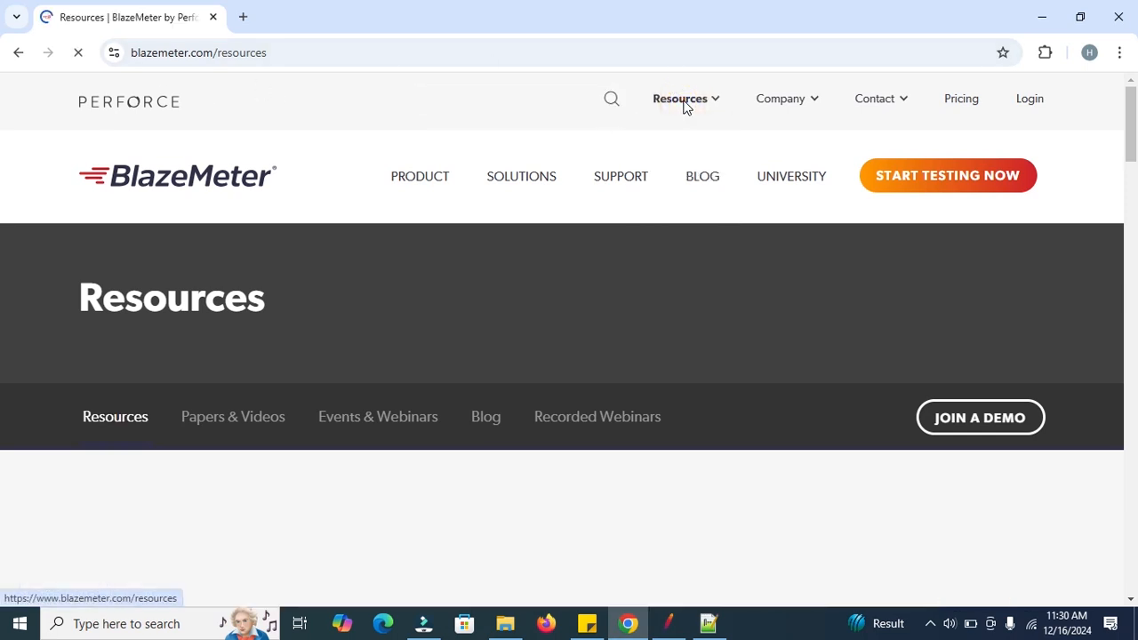
left_click(201, 55)
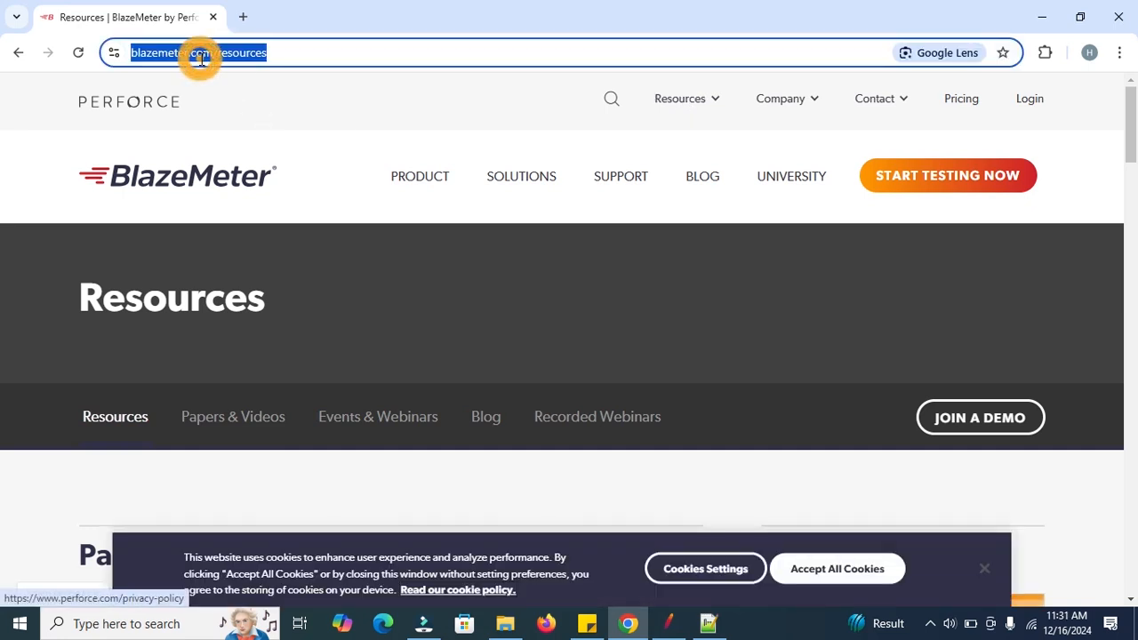
left_click(210, 55)
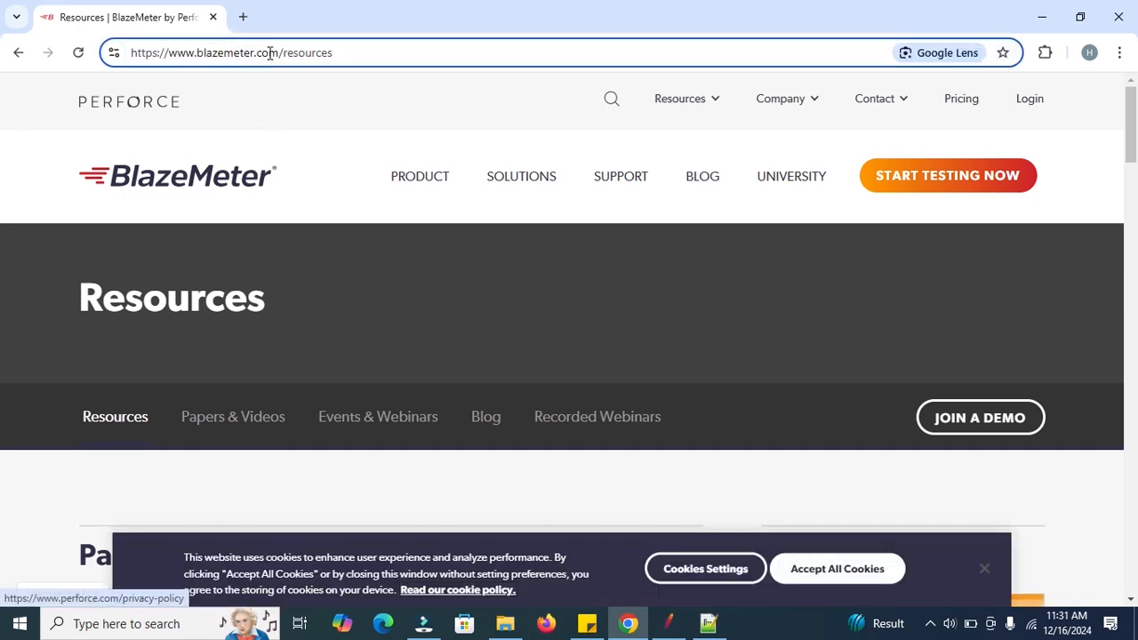
left_click_drag(278, 54, 169, 54)
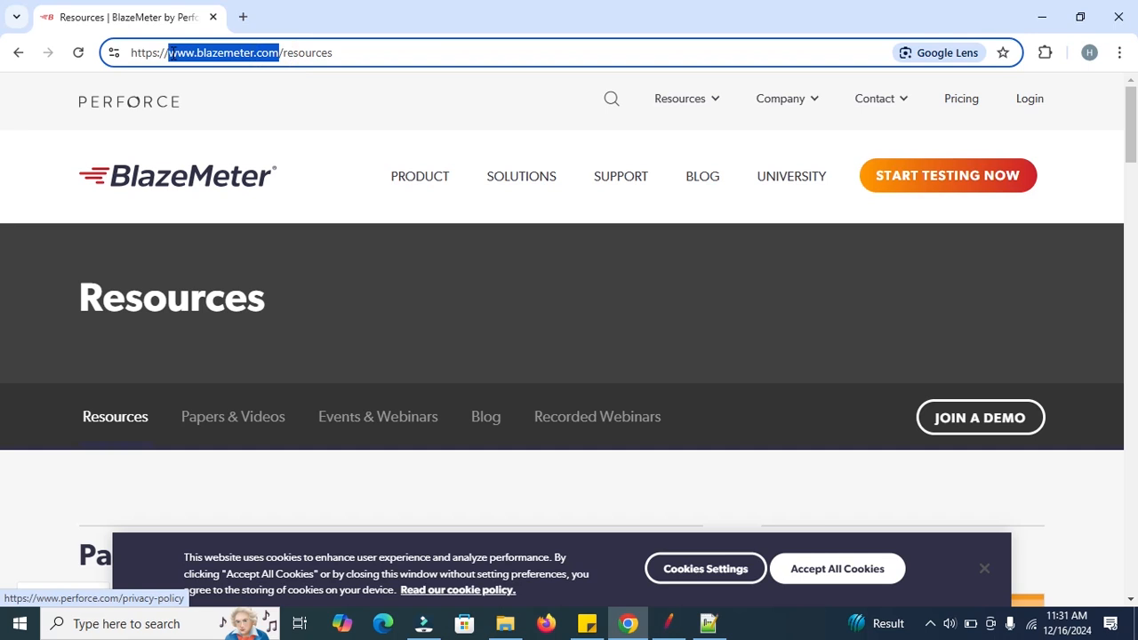
left_click(670, 624)
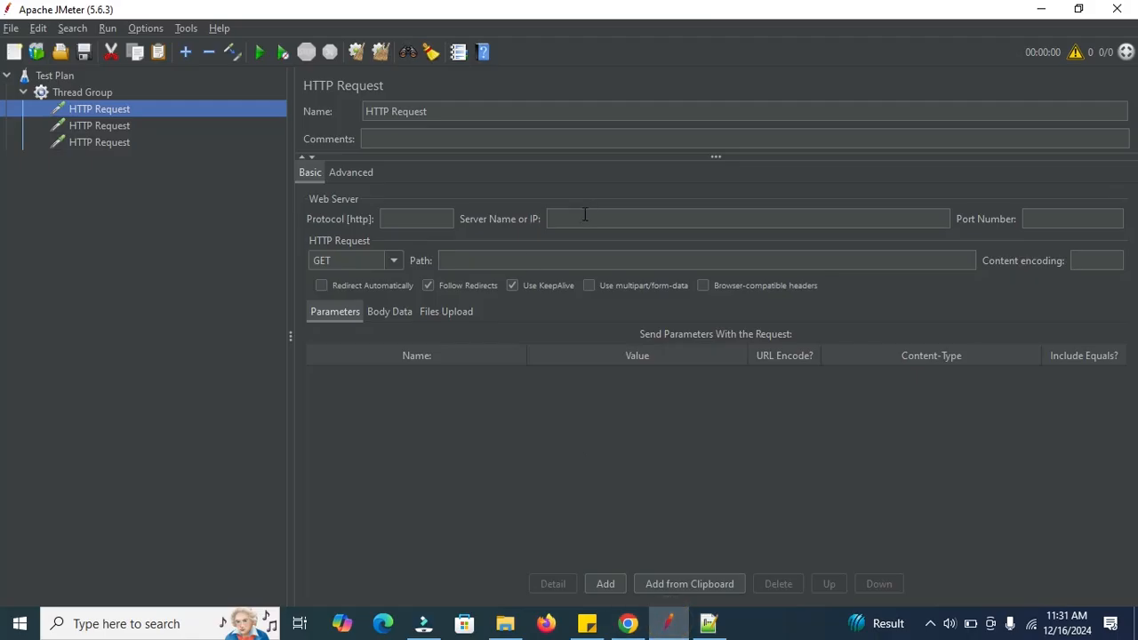
left_click(582, 217)
key("ctrl+v")
left_click(428, 217)
type("http")
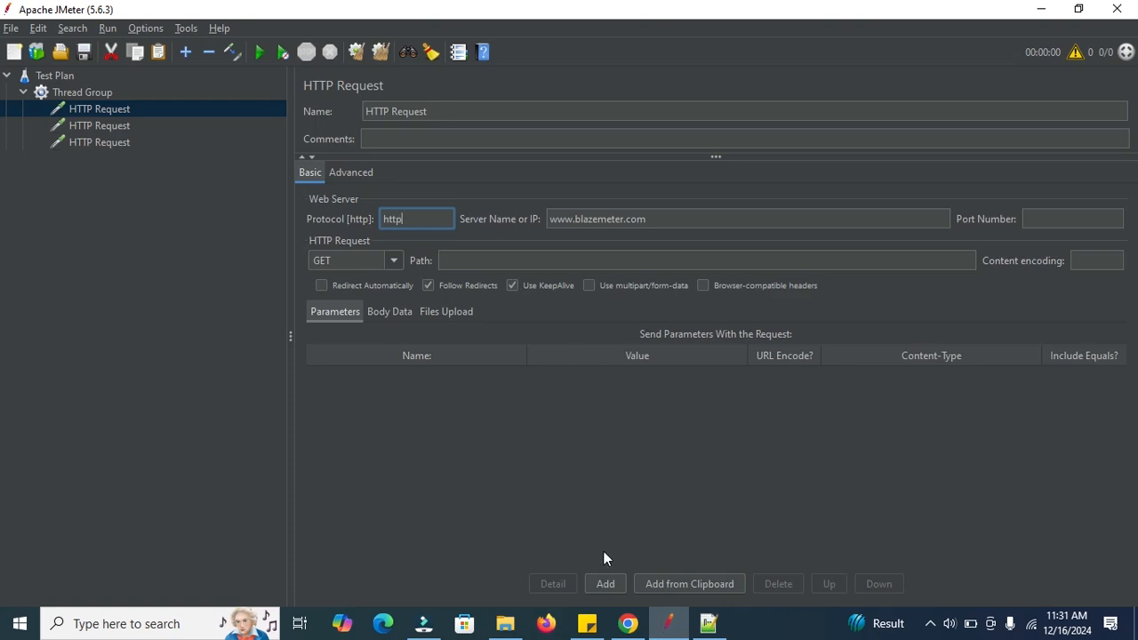
Copy /resources from the BlazeMeter page address in Chrome into the first HTTP Request's path in JMeter.
left_click(628, 623)
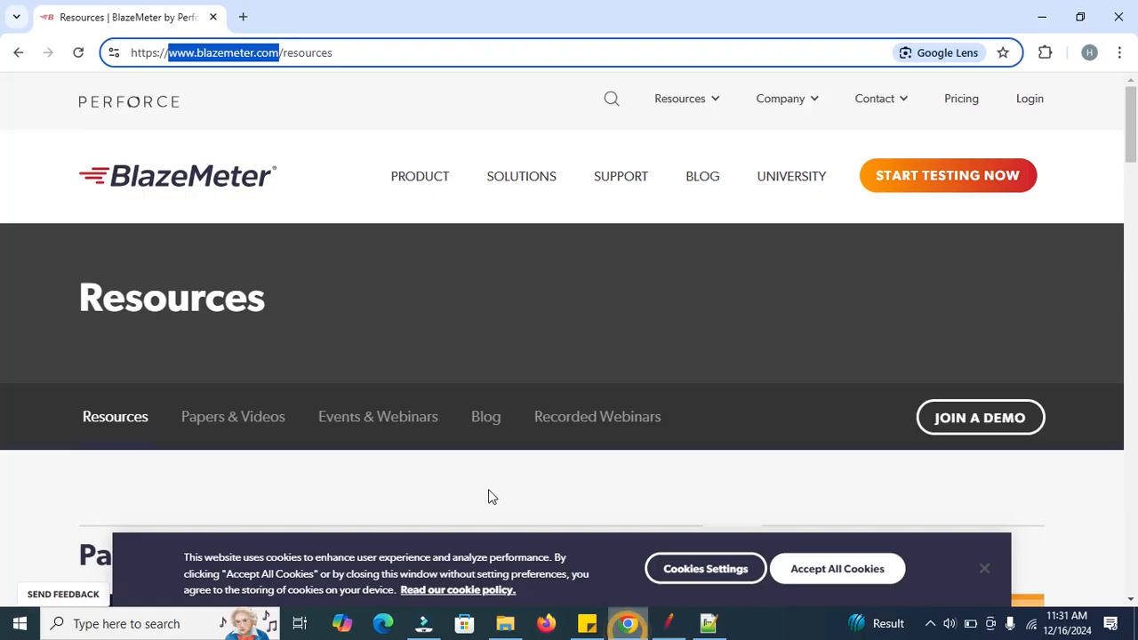
left_click(281, 53)
left_click_drag(356, 54, 280, 54)
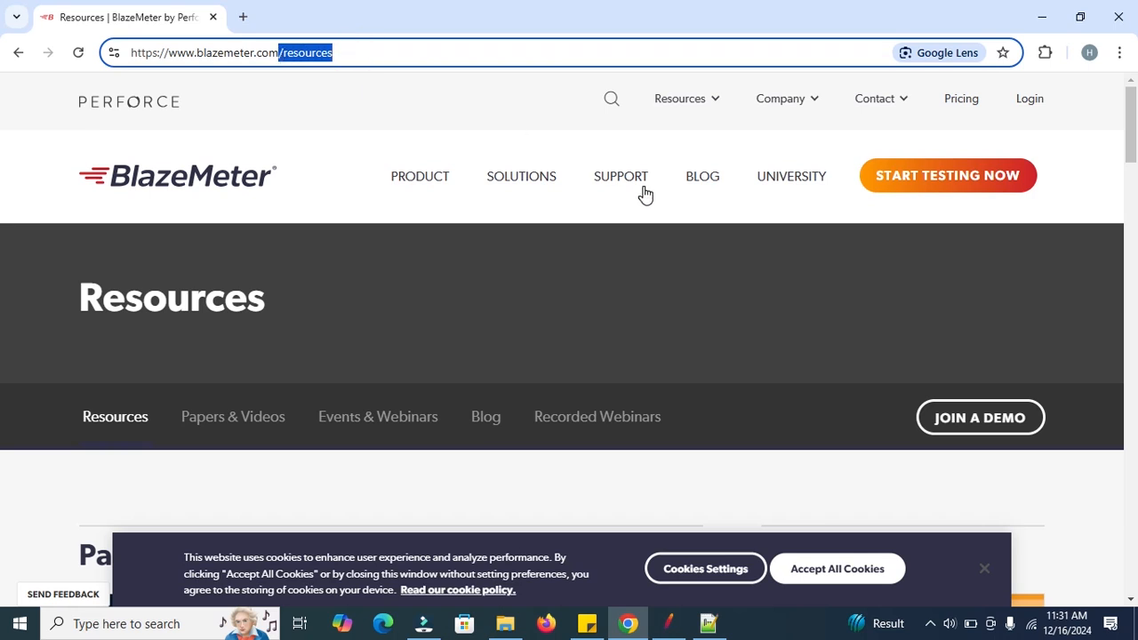
left_click(668, 623)
left_click(504, 264)
key("ctrl+v")
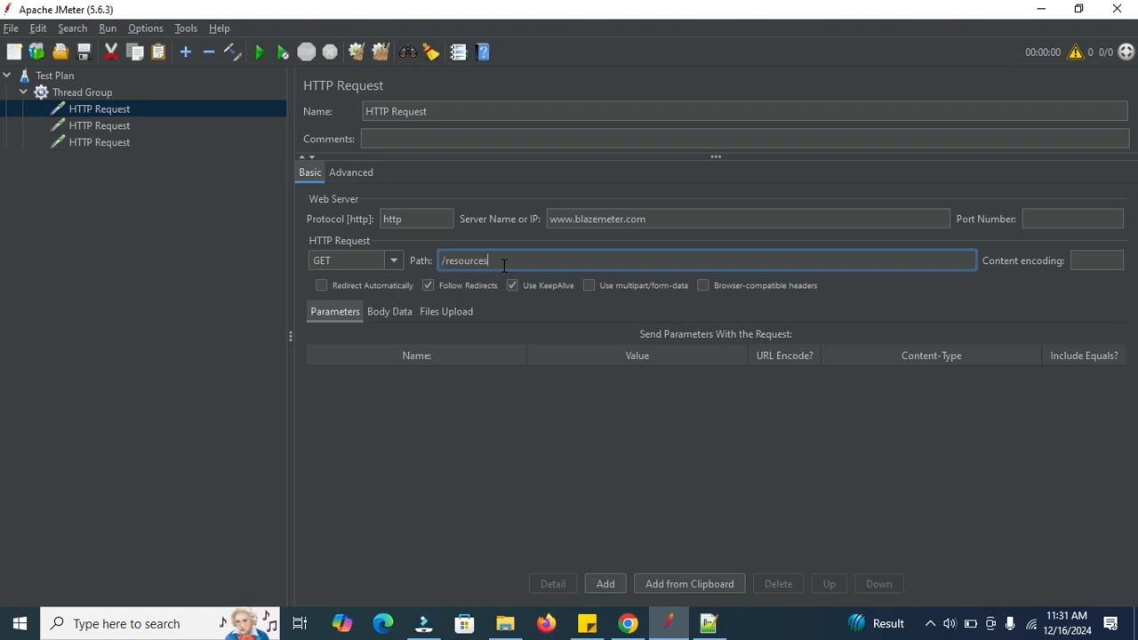
Rename the first HTTP Request to Resources.
left_click(466, 112)
key("BackSpace")
key("BackSpace")
key("BackSpace")
key("BackSpace")
key("BackSpace")
key("BackSpace")
key("BackSpace")
key("BackSpace")
key("BackSpace")
key("BackSpace")
key("BackSpace")
key("BackSpace")
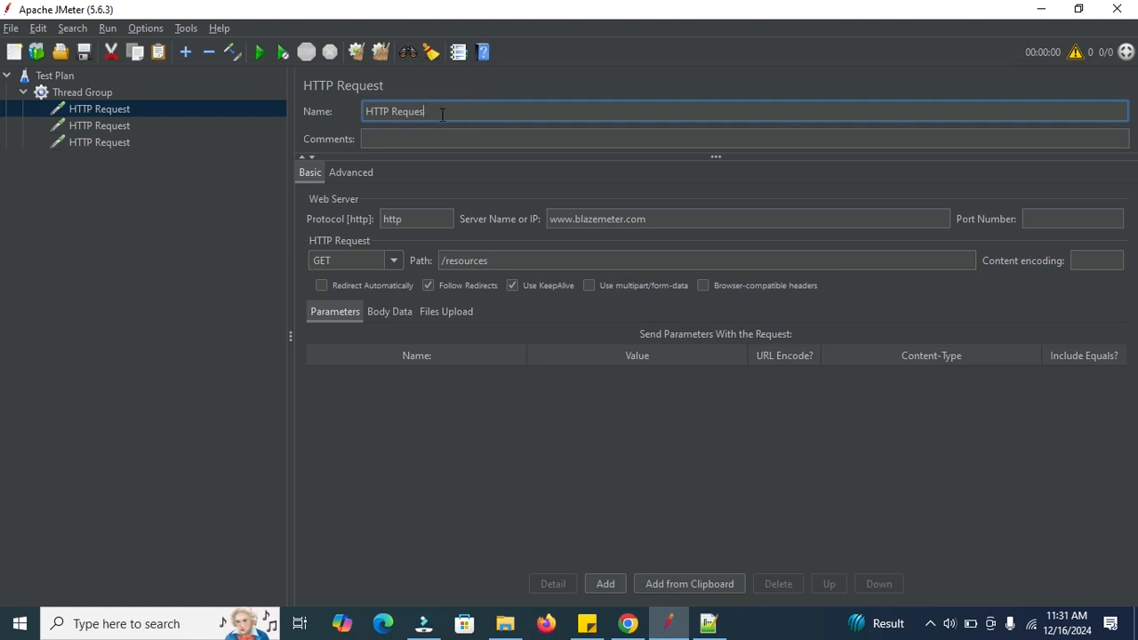
type("Resources")
Open the second HTTP Request and copy /customers from the BlazeMeter Customers page address in Chrome into its path in JMeter.
left_click(107, 124)
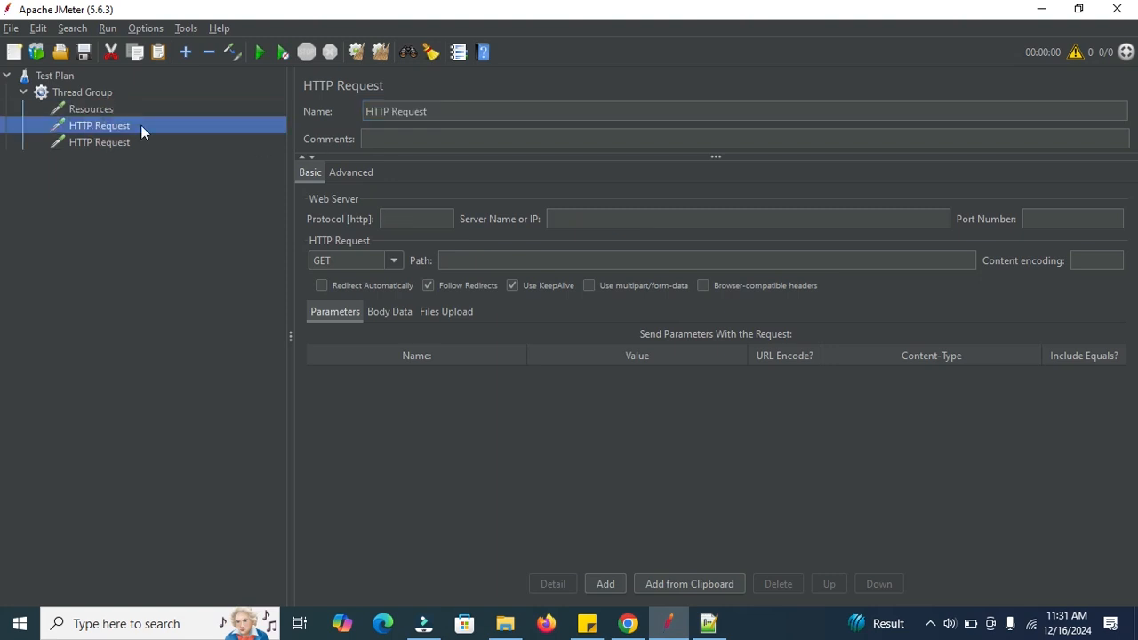
left_click(627, 625)
mouse_move(818, 101)
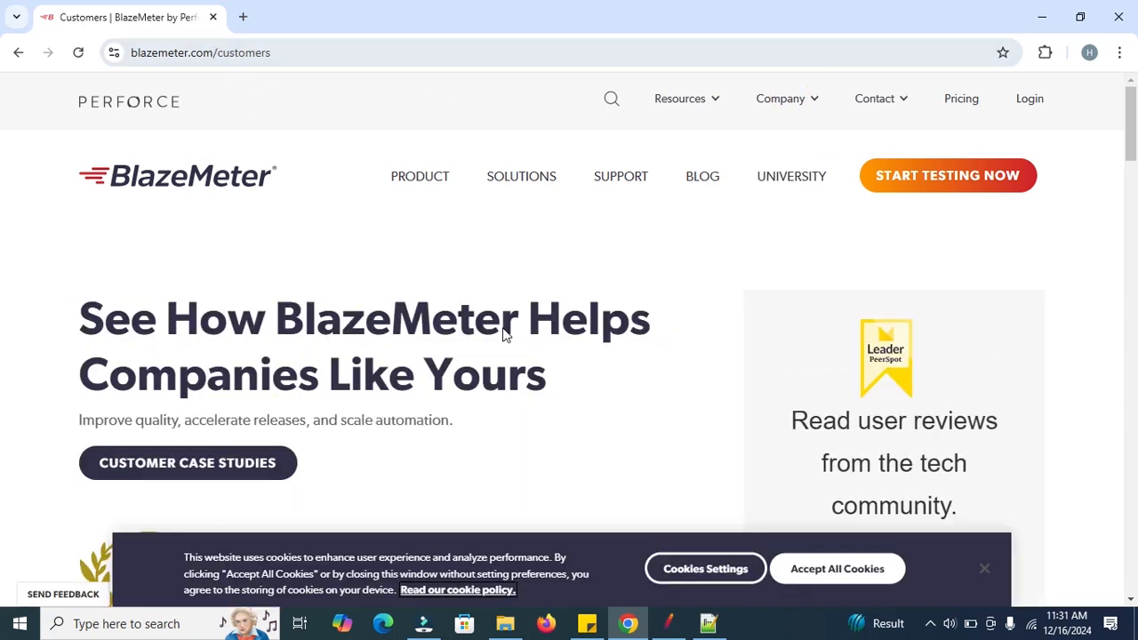
left_click_drag(285, 54, 213, 54)
key("ctrl+c")
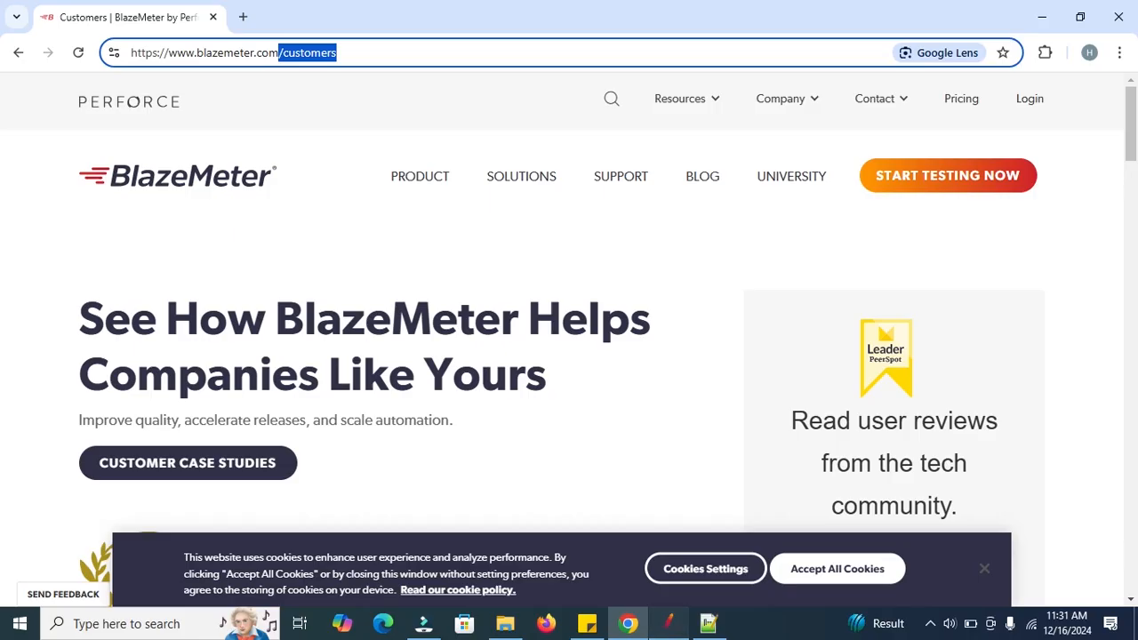
left_click(668, 624)
left_click(551, 260)
key("ctrl+v")
Rename the second HTTP Request to Customers.
left_click_drag(444, 112, 299, 107)
type("Cus")
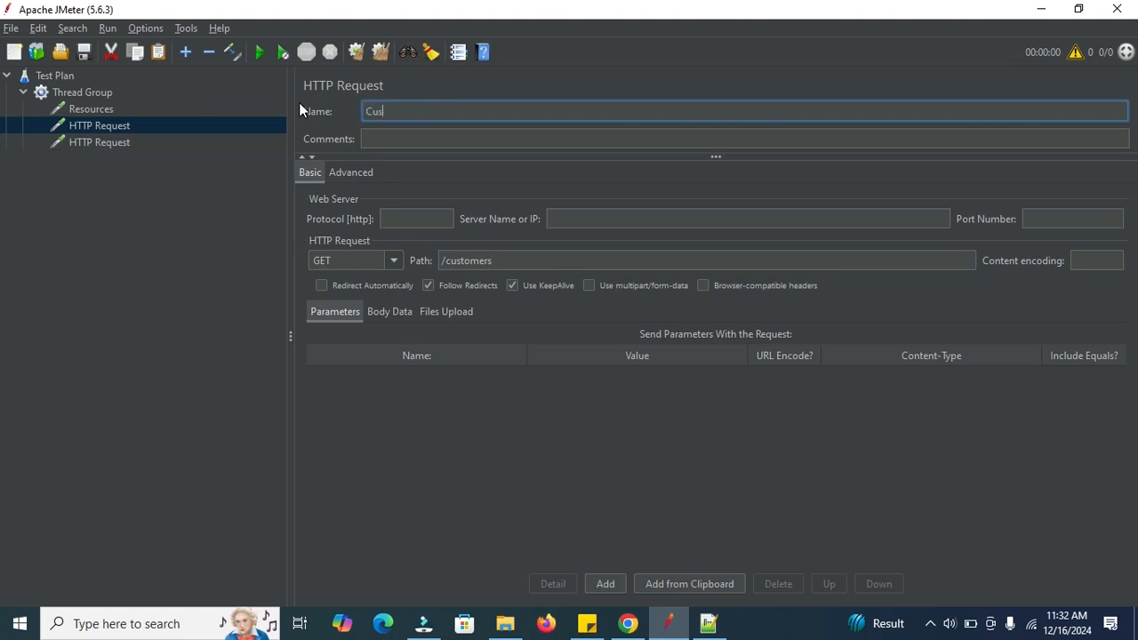
type("tomers")
left_click(109, 142)
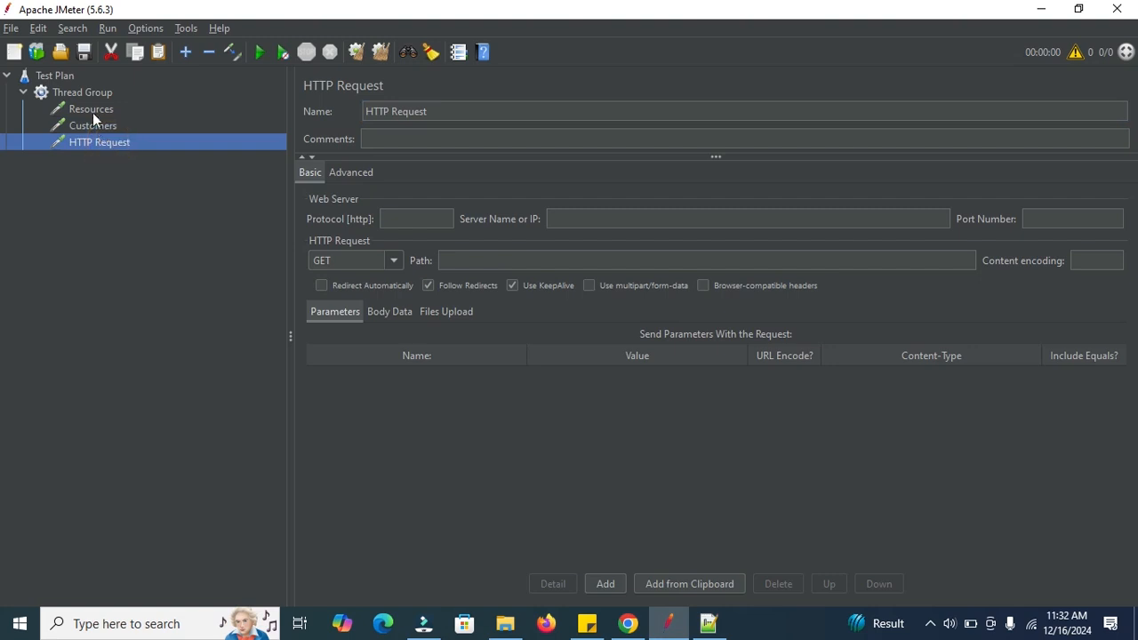
left_click(93, 108)
double_click(671, 219)
key("ctrl+c")
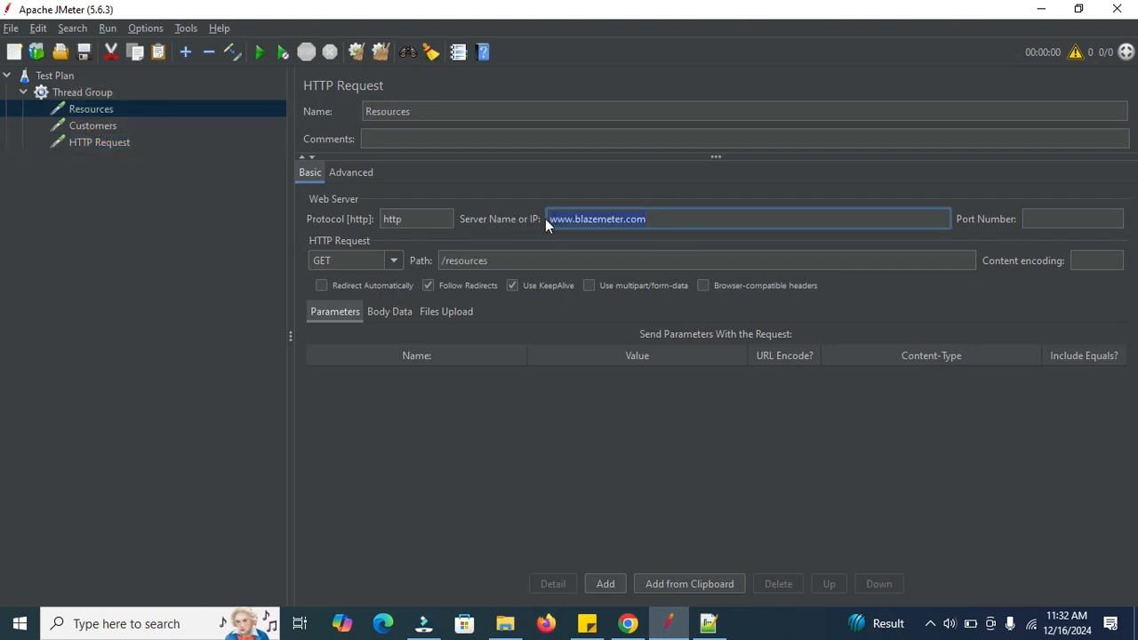
left_click(89, 126)
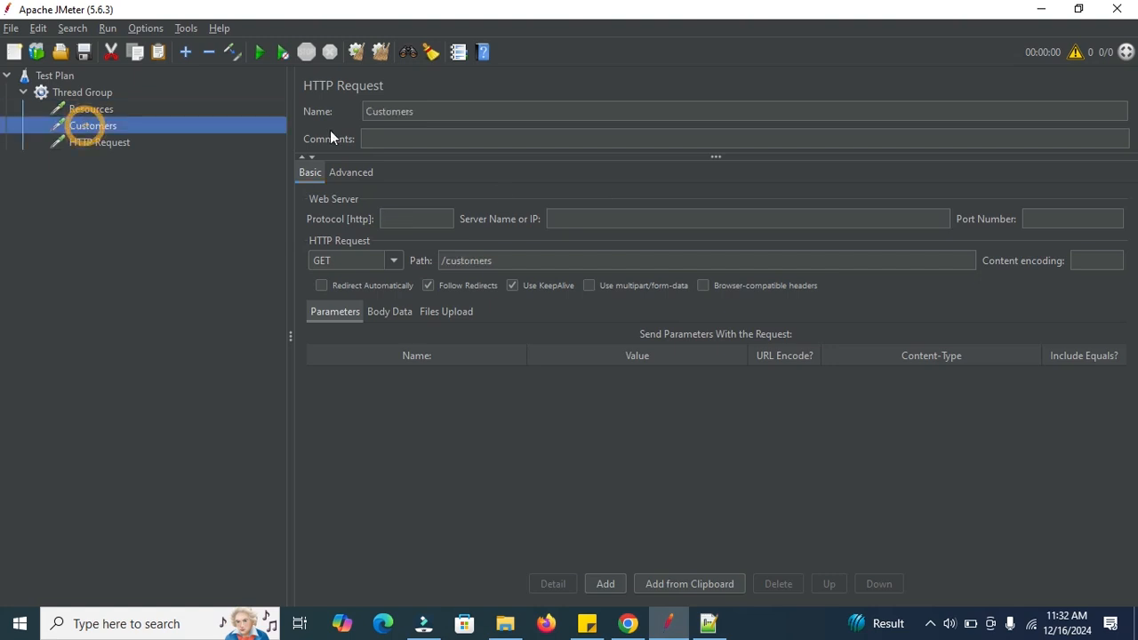
left_click(564, 219)
key("ctrl+v")
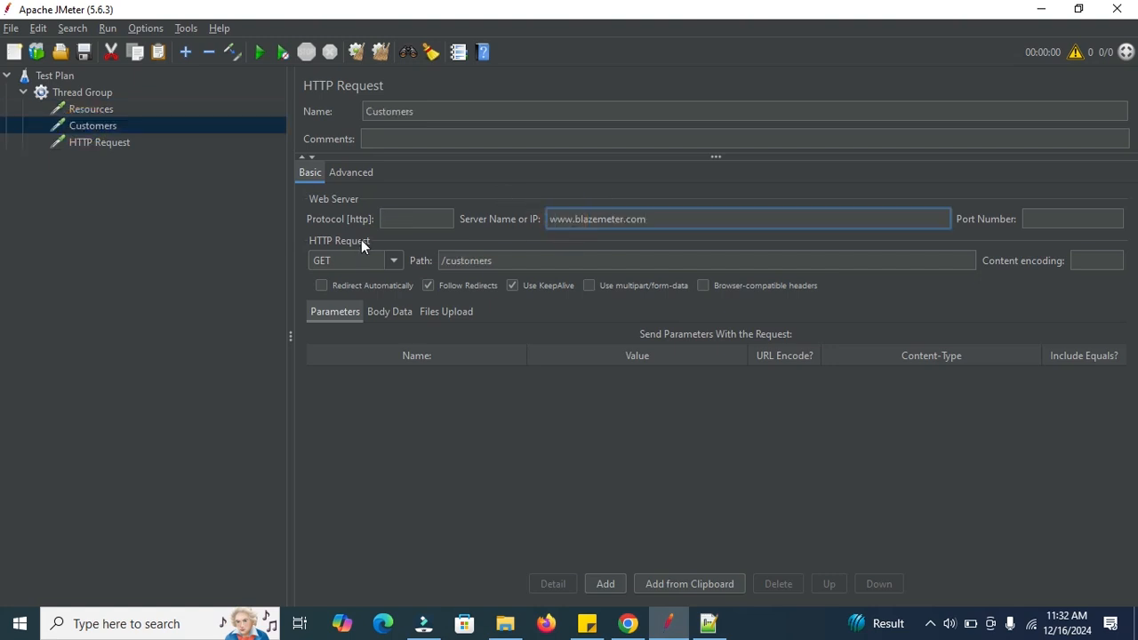
left_click(400, 221)
type("https")
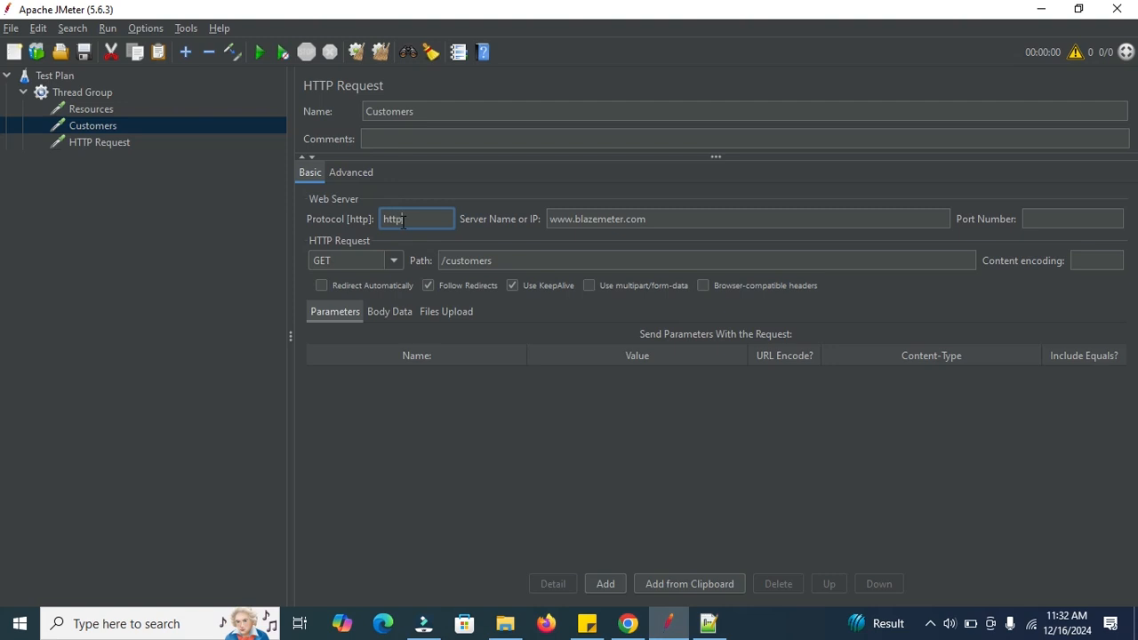
Open the third HTTP Request and copy /contact-us from BlazeMeter's Contact Us page address in Chrome into its path in JMeter.
left_click(111, 142)
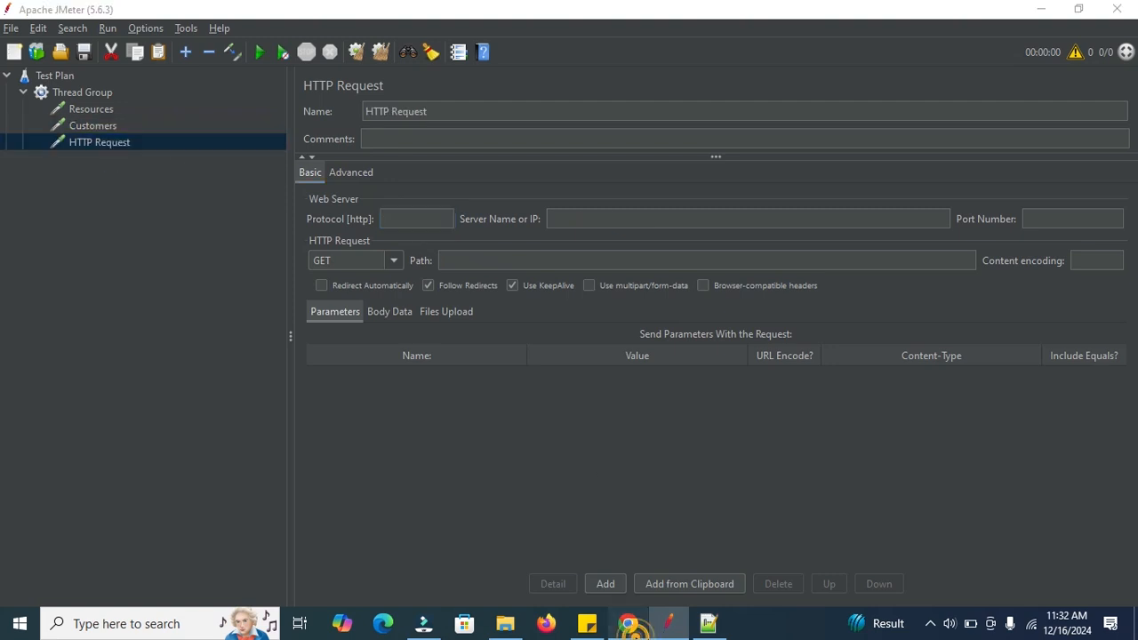
left_click(627, 623)
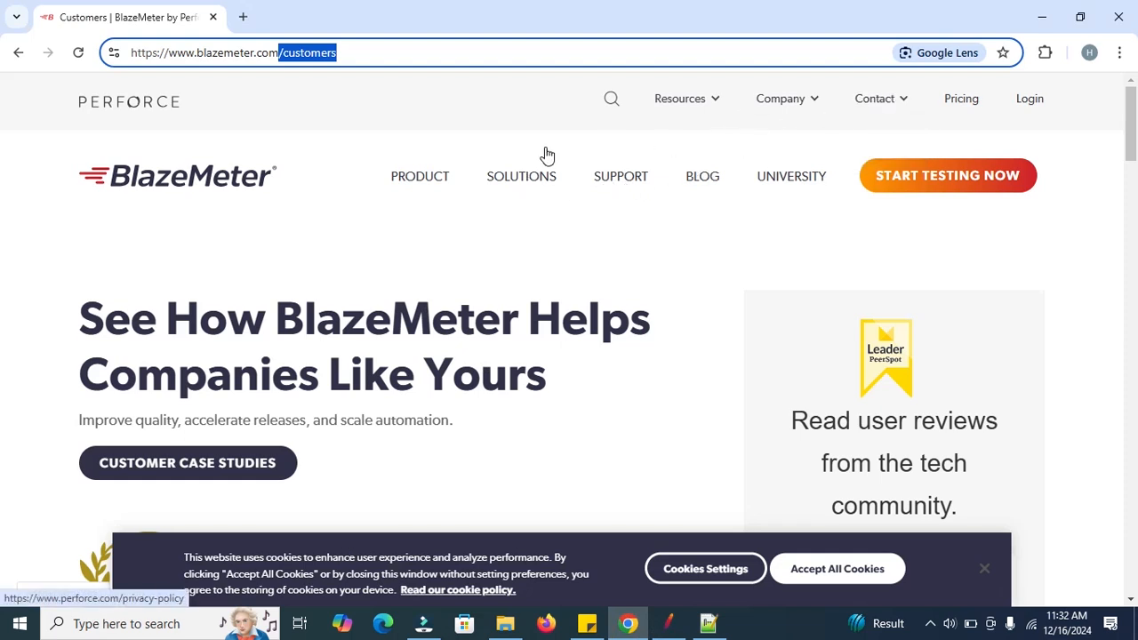
left_click(879, 99)
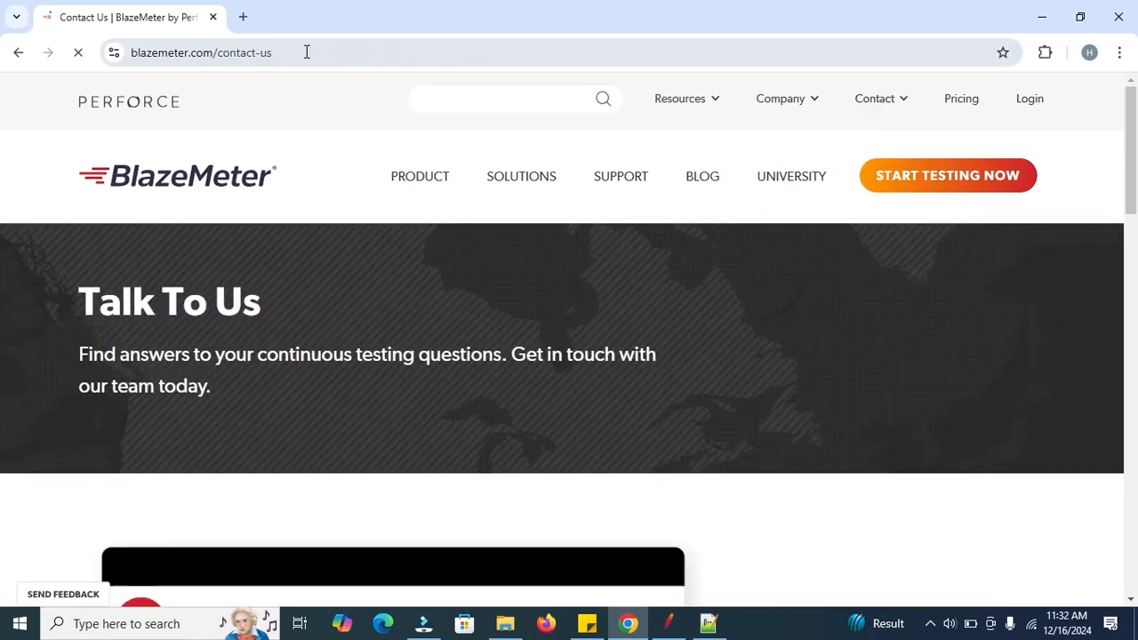
double_click(307, 53)
key("ctrl+c")
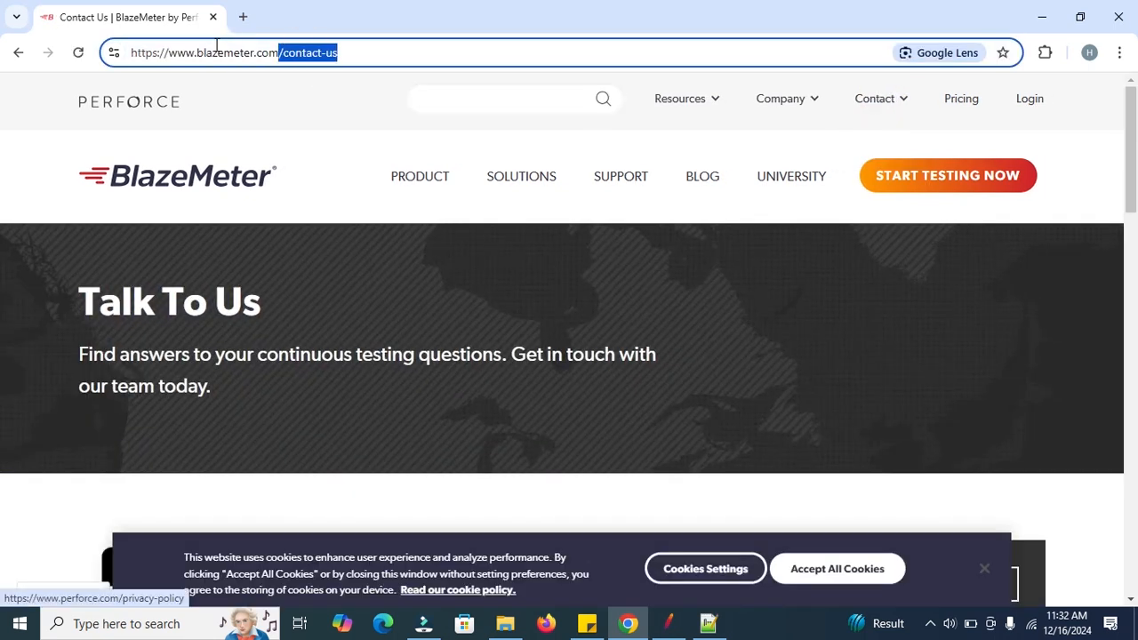
left_click(672, 625)
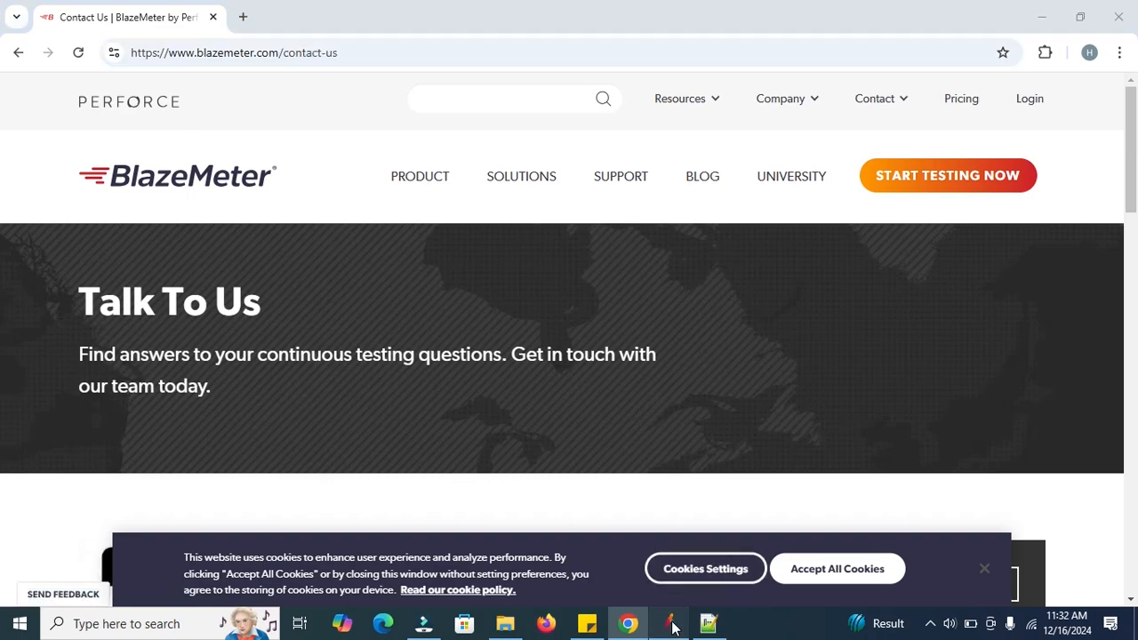
left_click(523, 260)
key("ctrl+v")
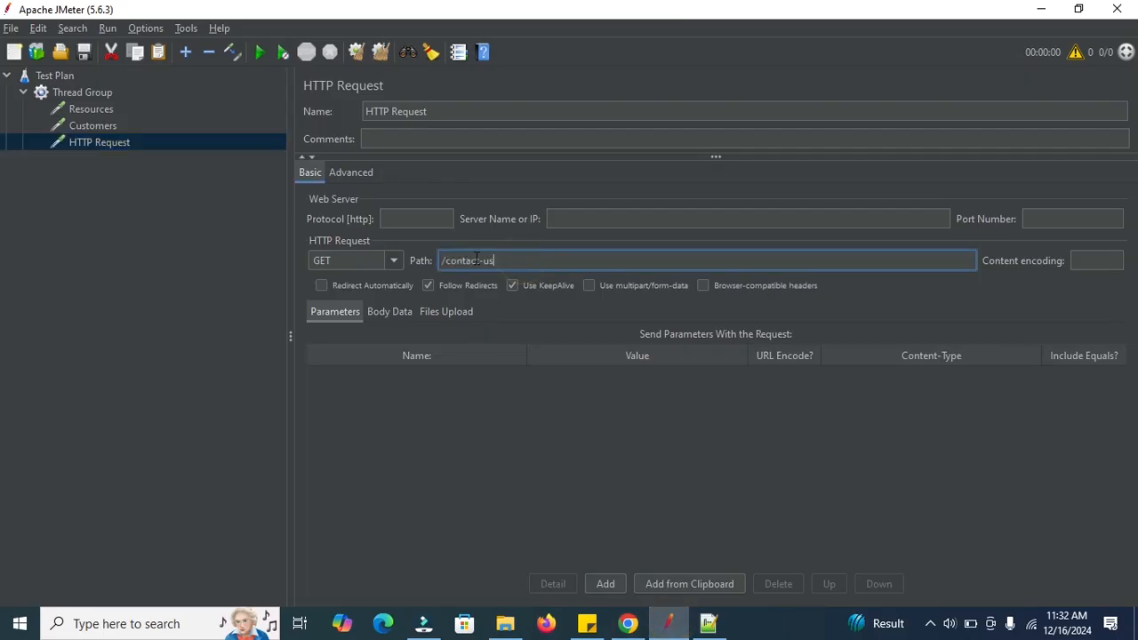
left_click(97, 126)
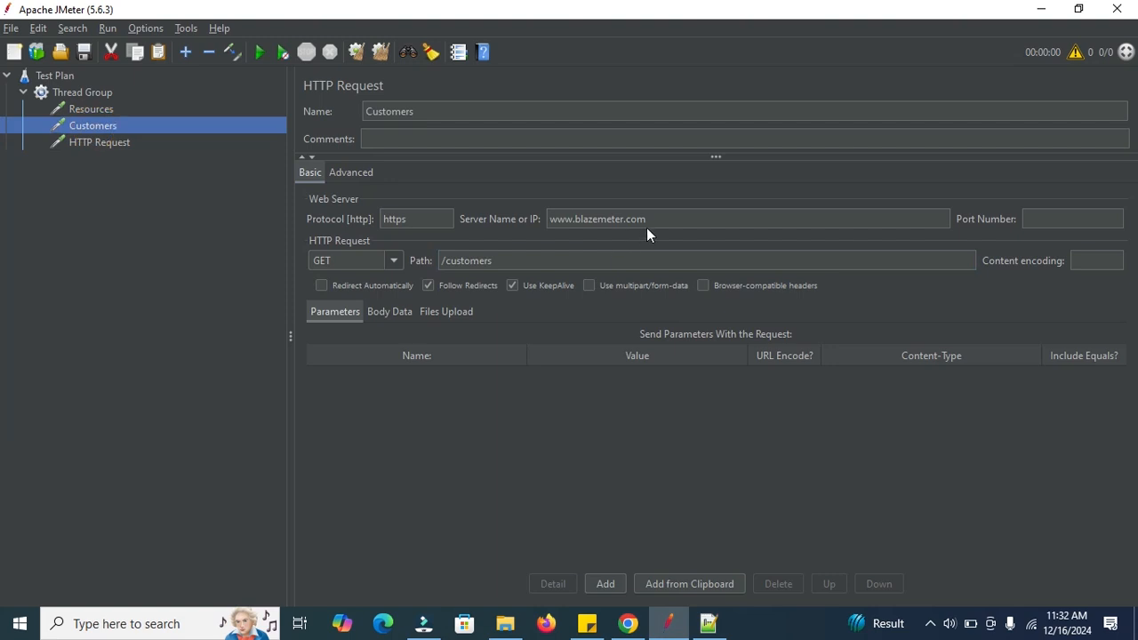
double_click(663, 219)
key("ctrl+c")
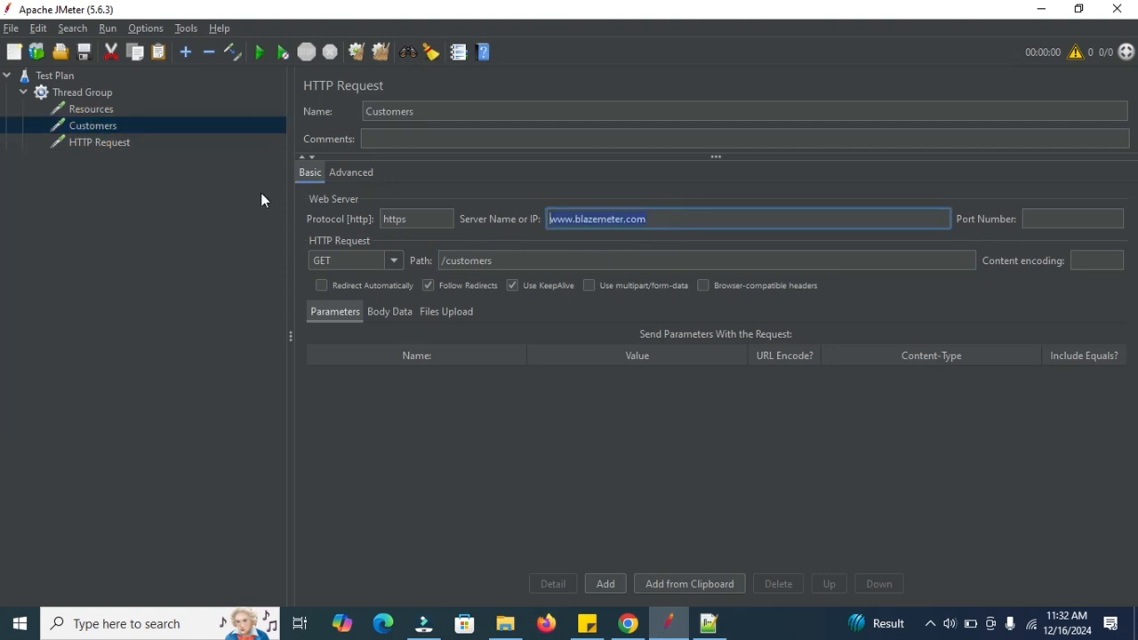
left_click(111, 145)
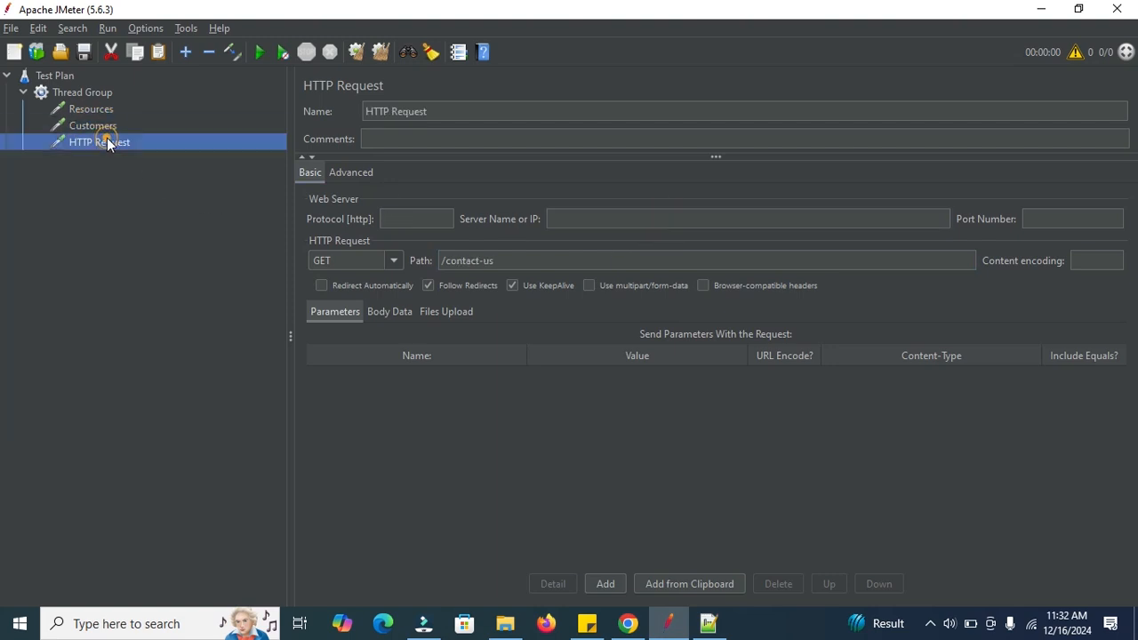
left_click(612, 219)
key("ctrl+v")
left_click(396, 219)
type("htt")
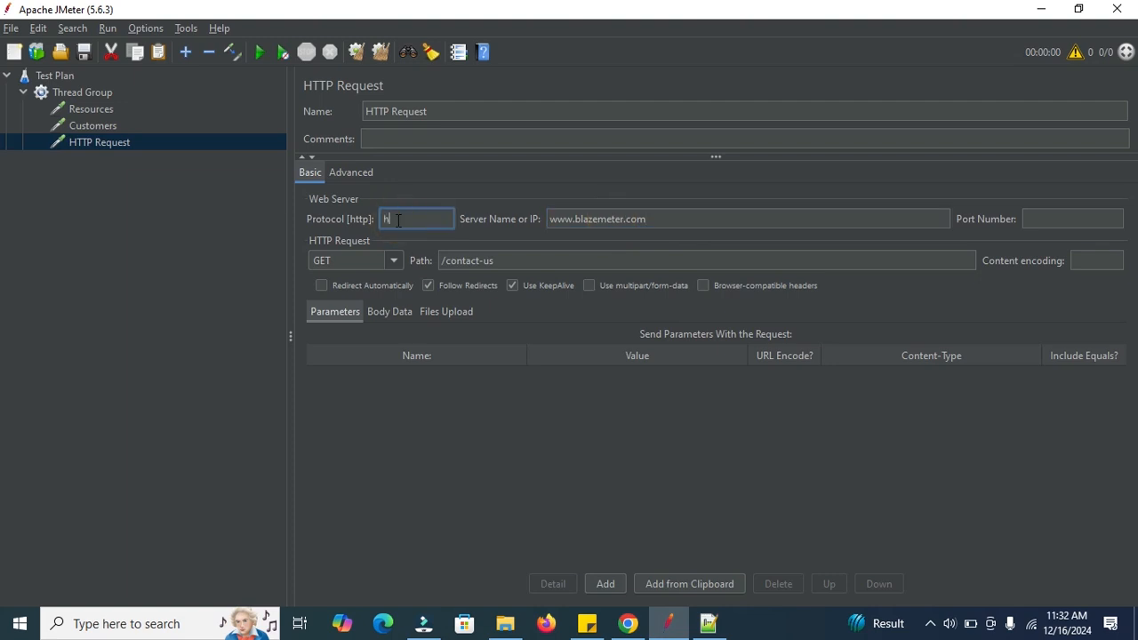
type("ps")
Rename the third HTTP Request to Contact us.
left_click(438, 111)
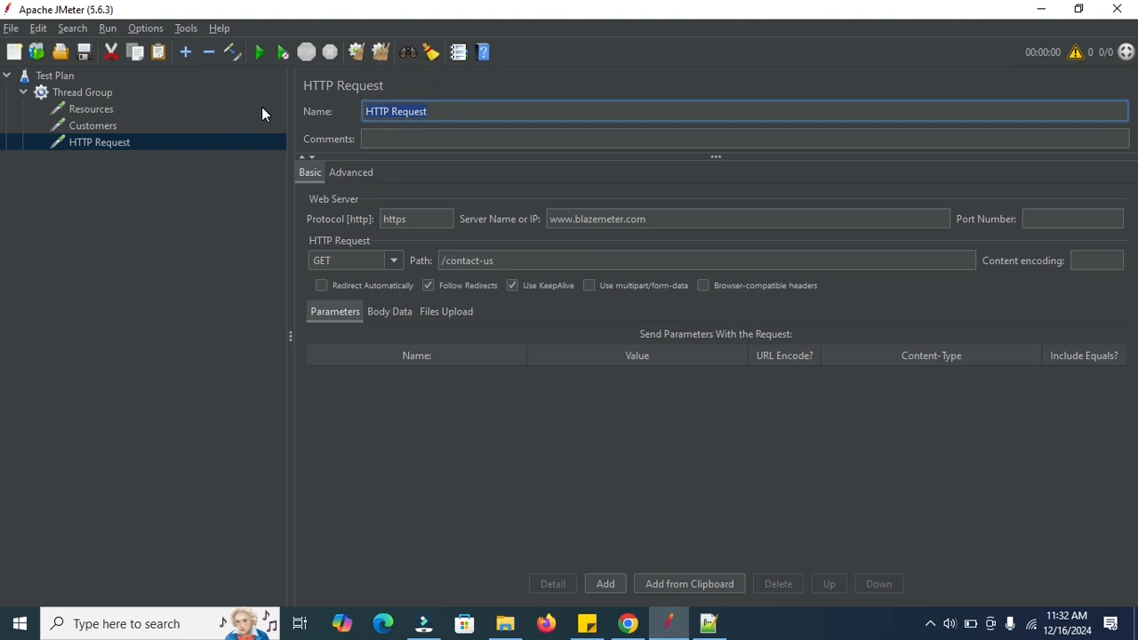
type("C")
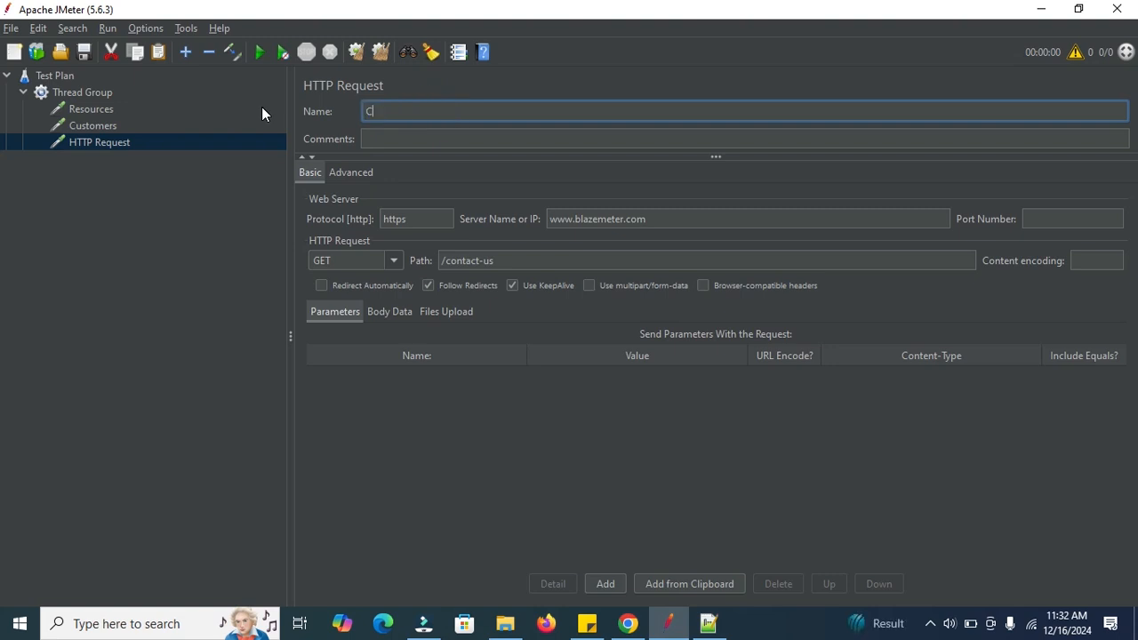
type("ontact us")
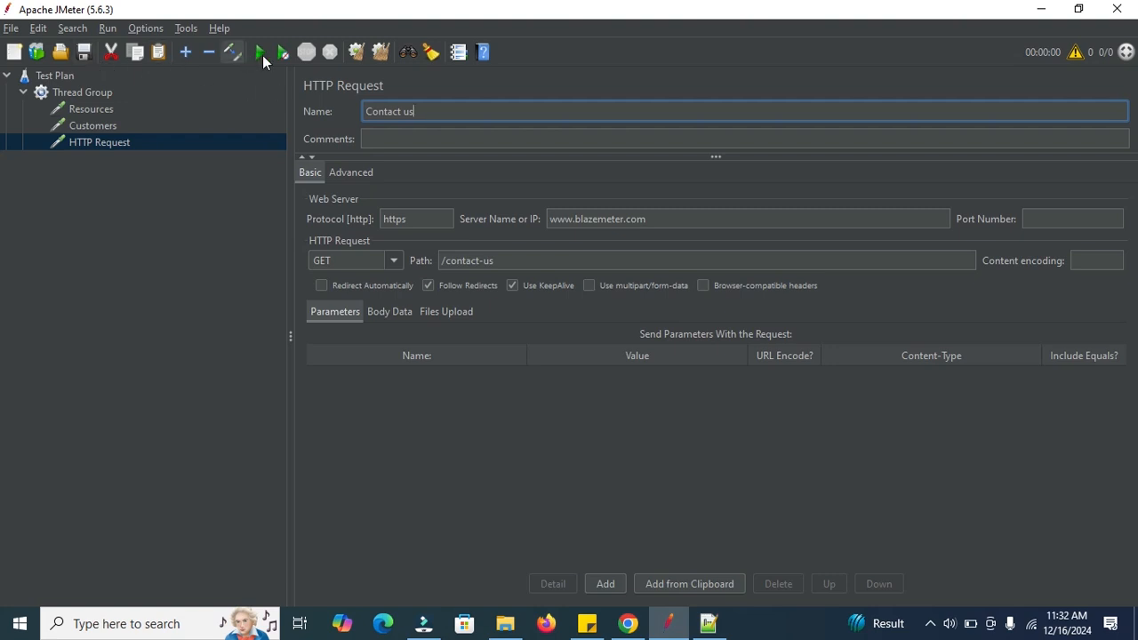
Open the Thread Group and run the test plan without saving it.
left_click(85, 93)
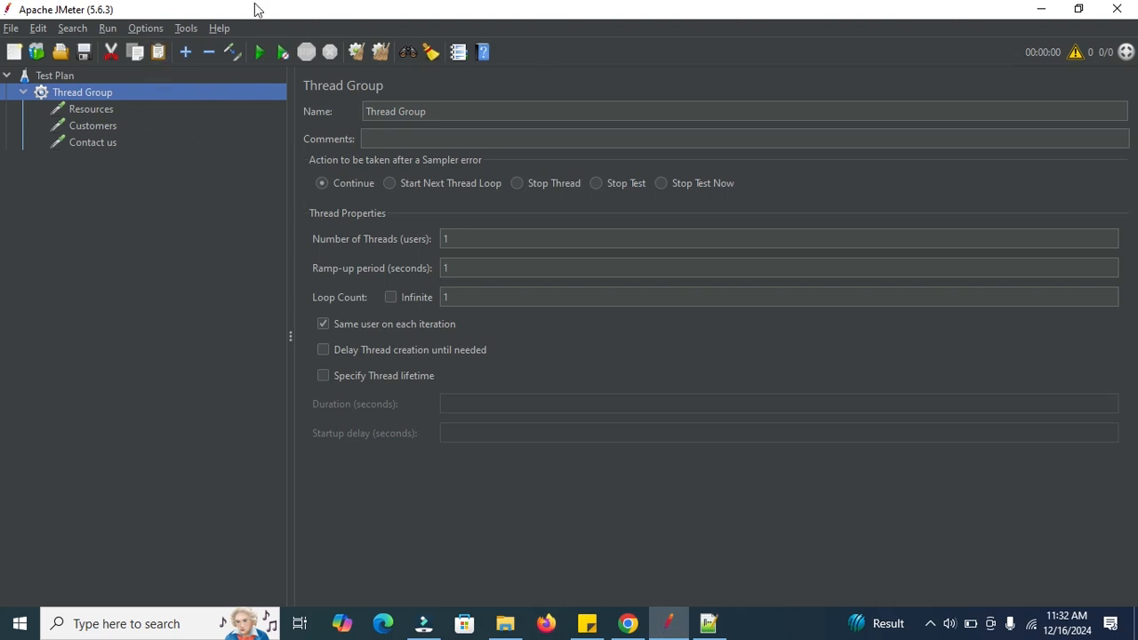
left_click(257, 59)
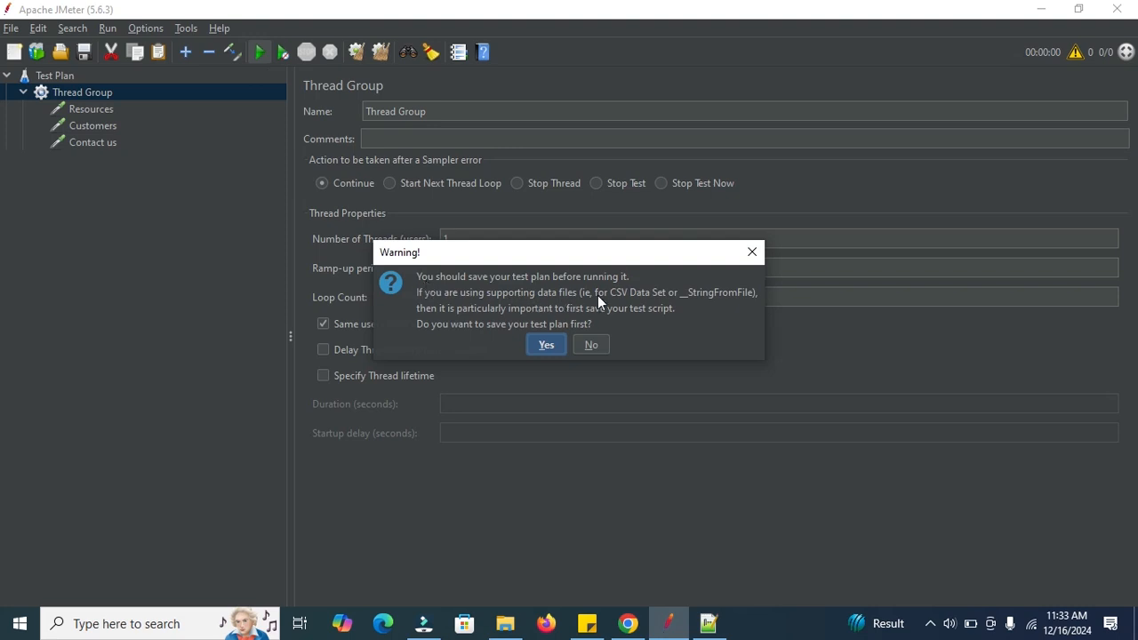
left_click(593, 347)
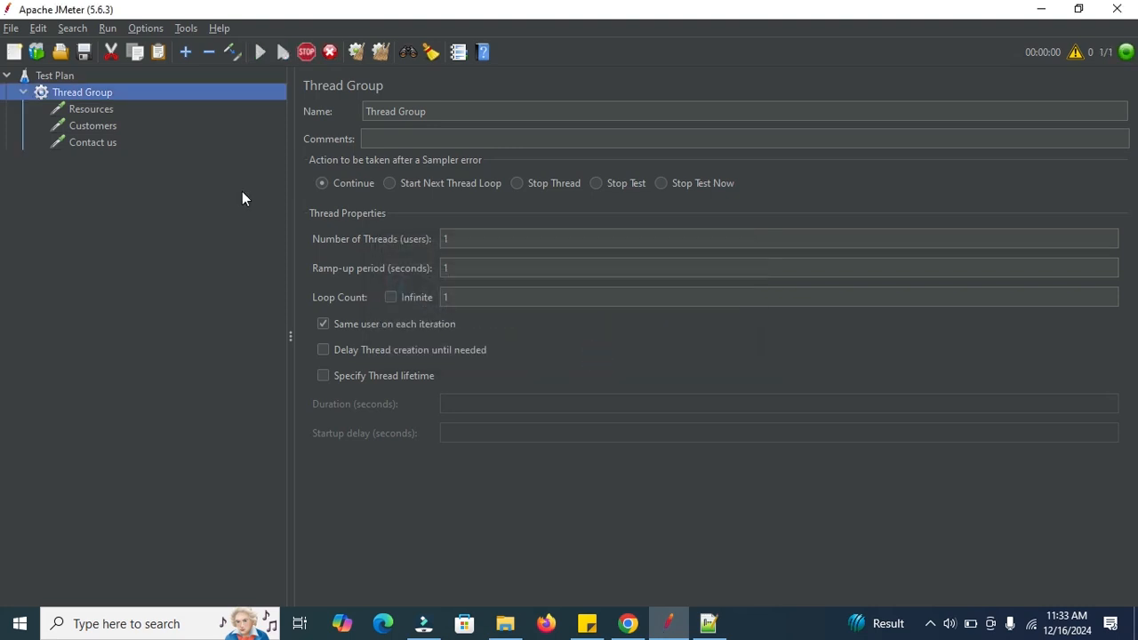
Add a View Results Tree listener to the Thread Group.
right_click(96, 92)
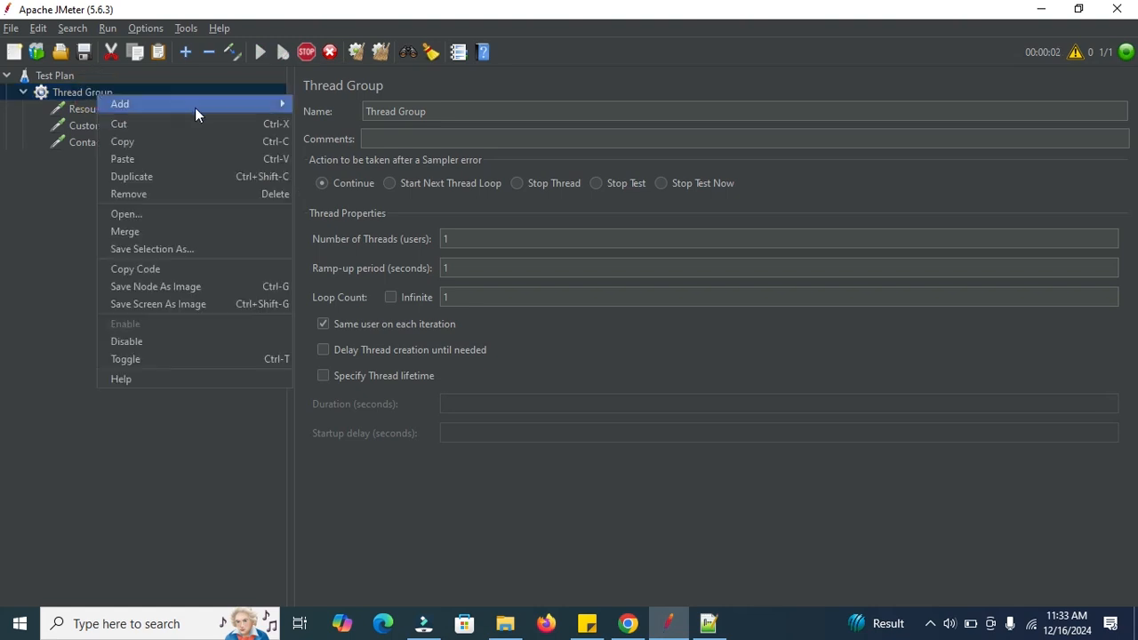
mouse_move(200, 114)
mouse_move(338, 258)
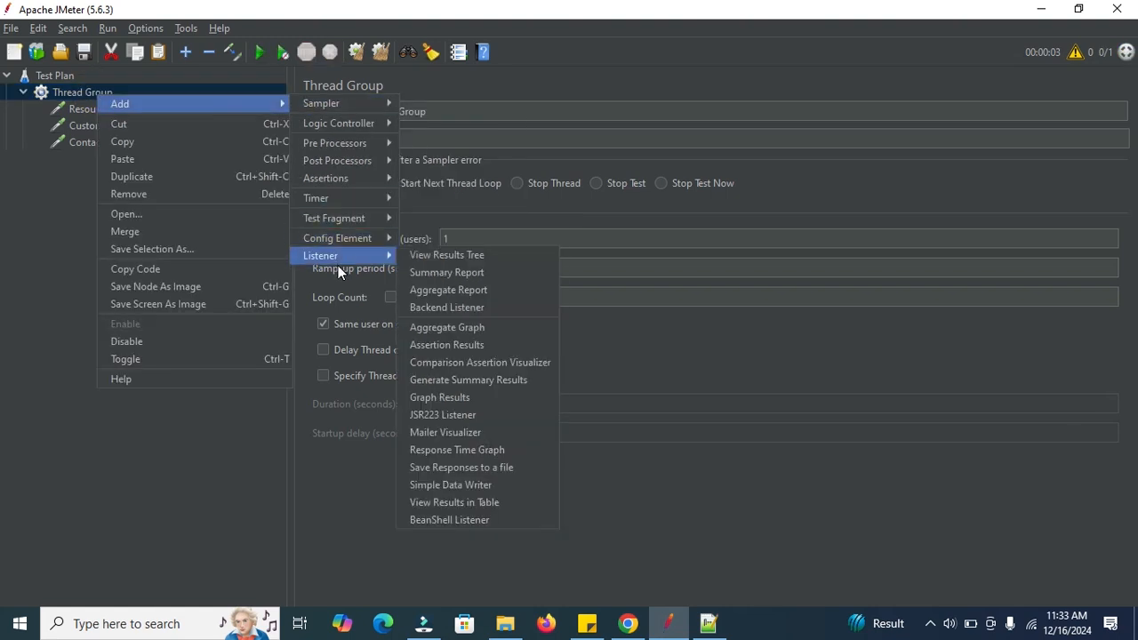
left_click(432, 256)
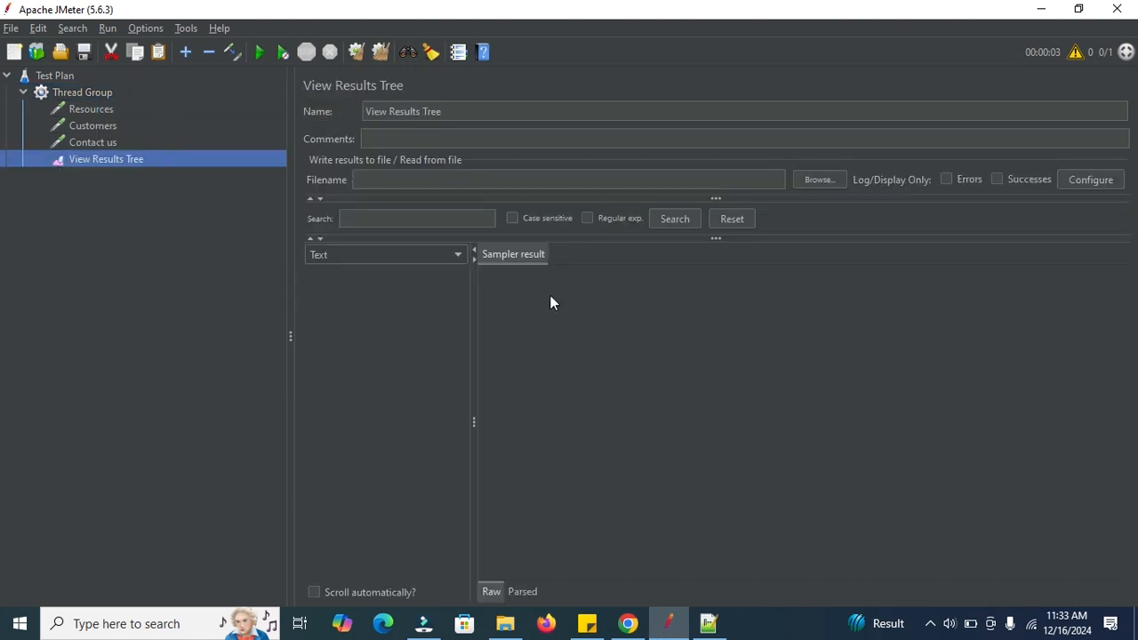
Run the test plan again without saving, keeping the View Results Tree open with the Text renderer.
left_click(415, 257)
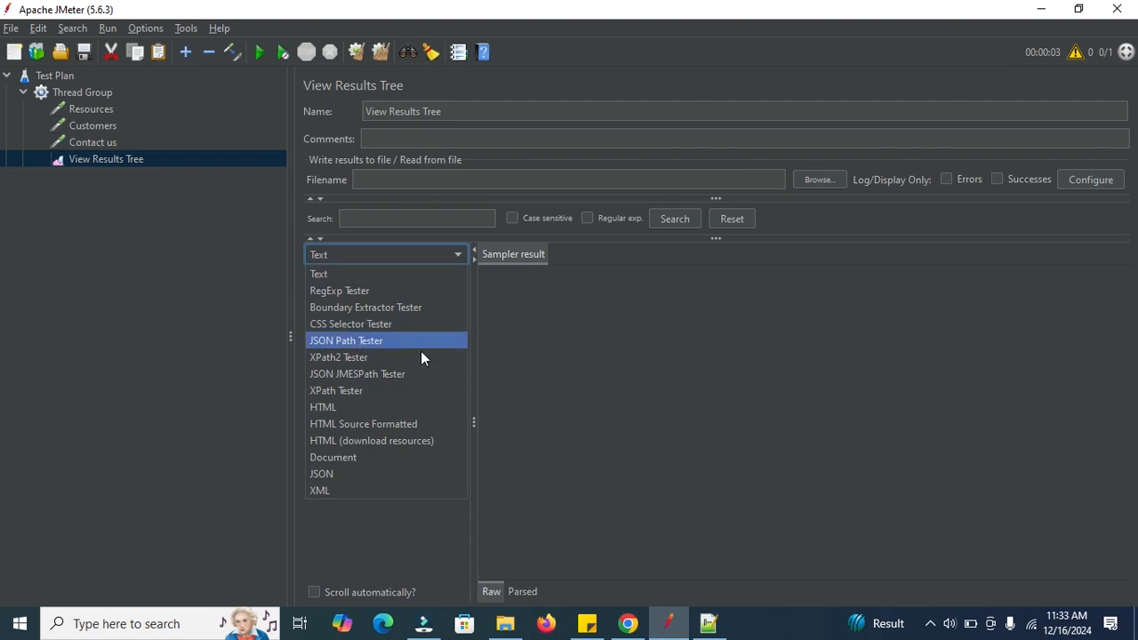
left_click(380, 57)
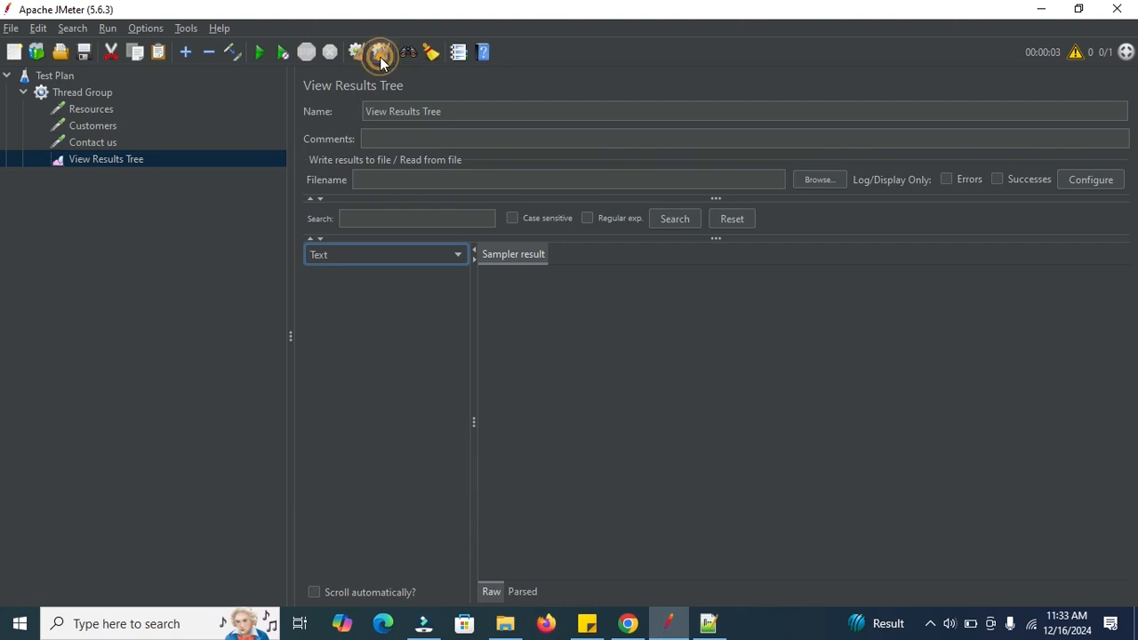
left_click(259, 53)
left_click(595, 344)
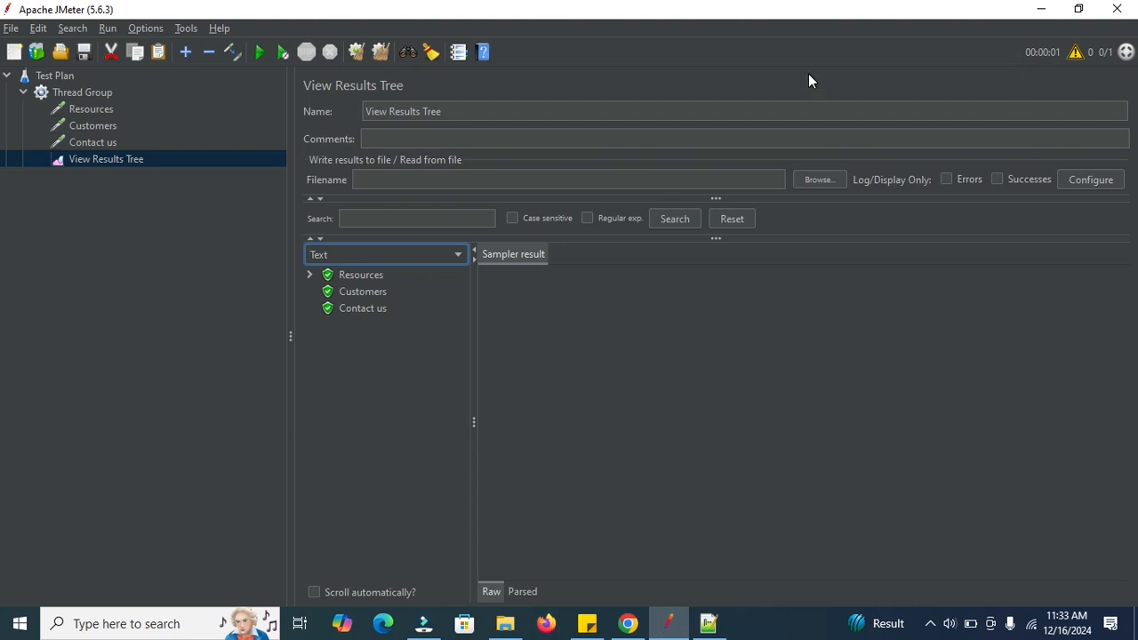
Add a Constant Timer to the Thread Group.
left_click(80, 92)
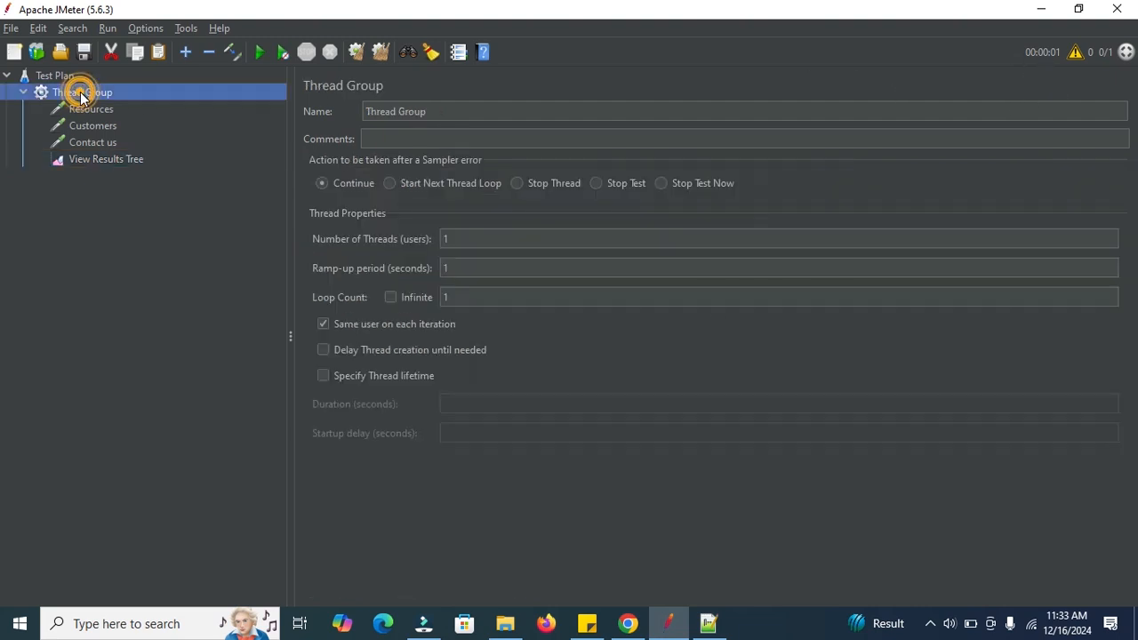
right_click(80, 91)
mouse_move(204, 98)
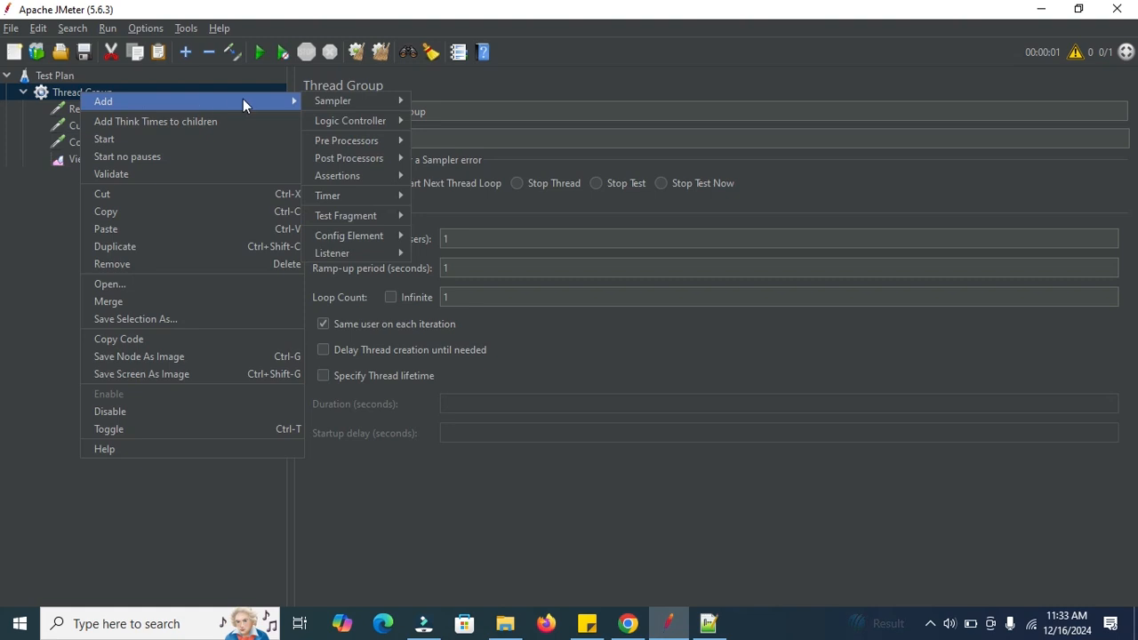
mouse_move(345, 196)
left_click(451, 198)
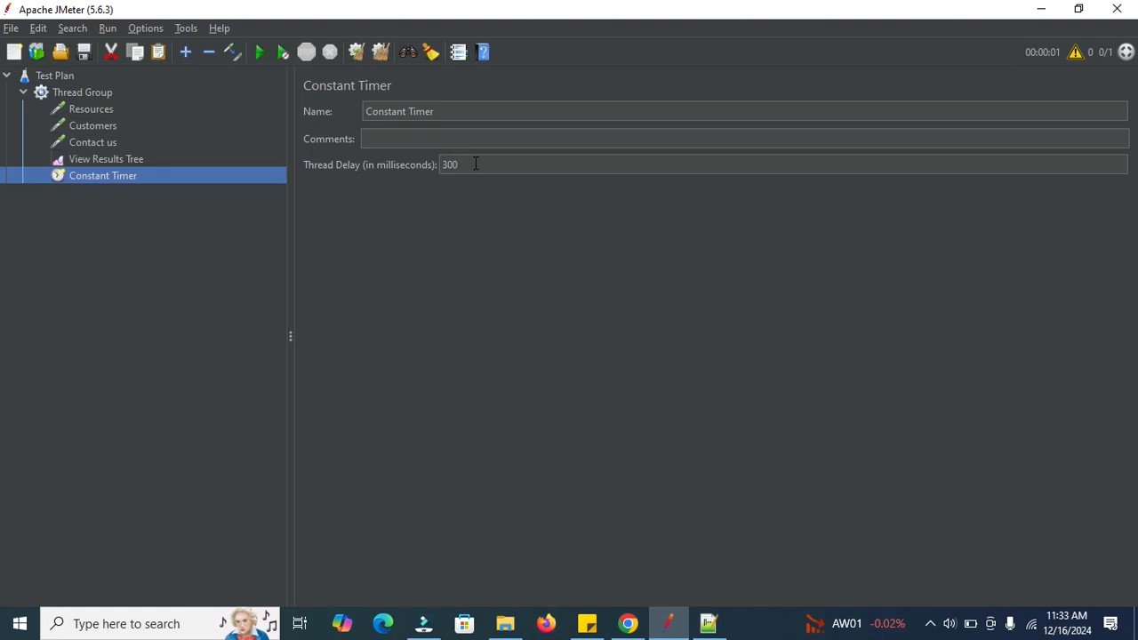
Set the Constant Timer's thread delay to 5000 milliseconds.
left_click_drag(474, 163, 423, 164)
type("50")
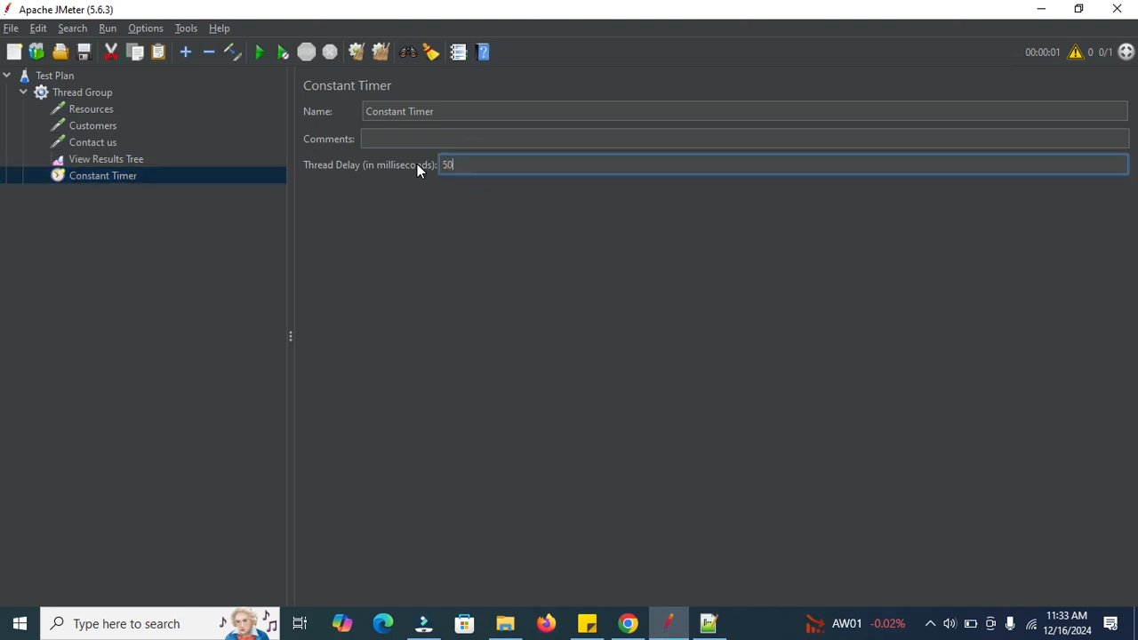
type("00")
Clear the previous results and run the test plan without saving it, following the requests in the View Results Tree.
left_click(378, 52)
left_click(259, 52)
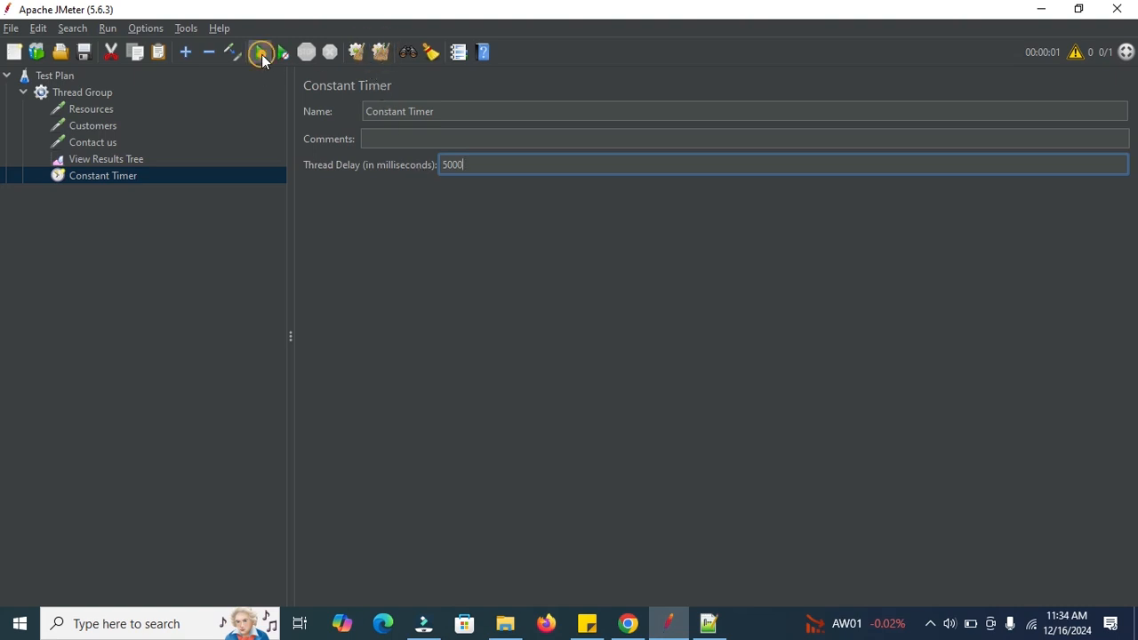
left_click(591, 345)
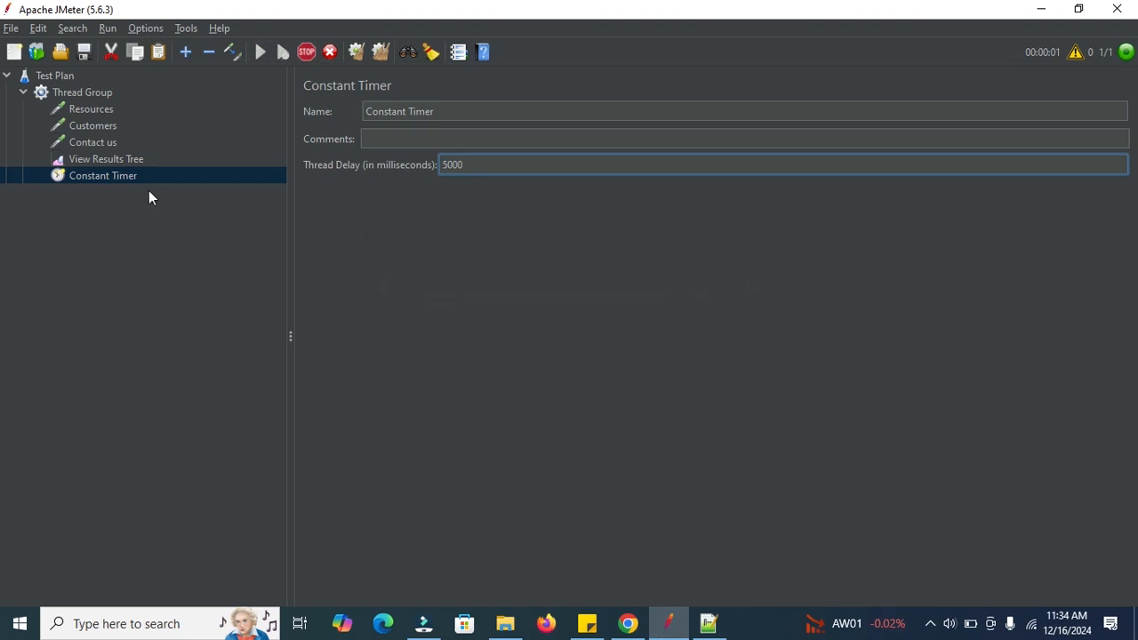
left_click(109, 157)
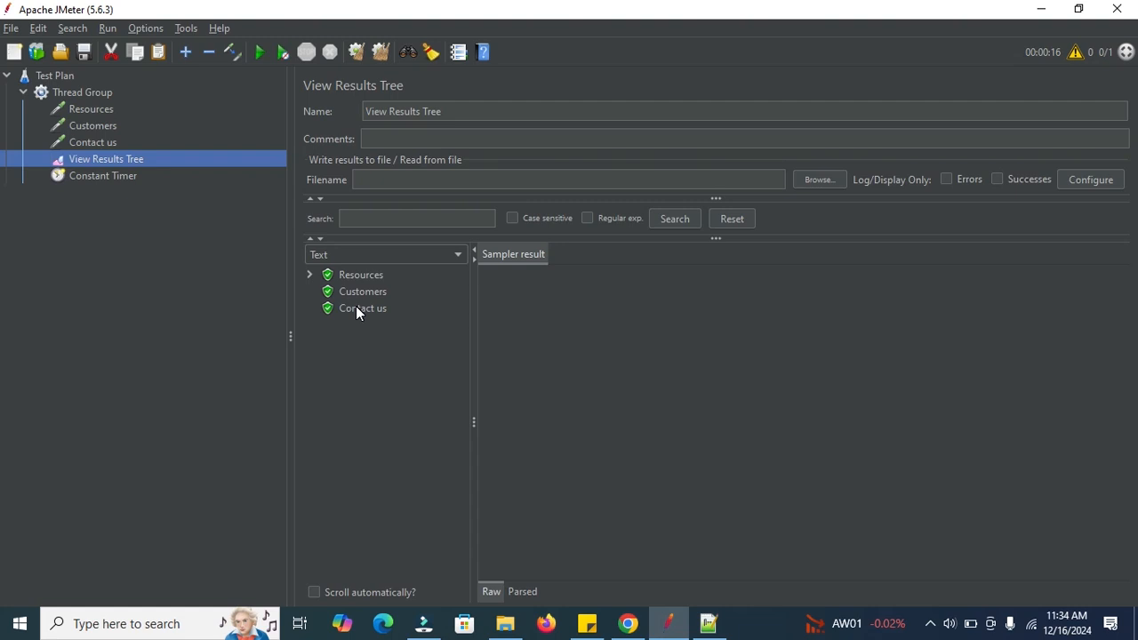
Add a Uniform Random Timer to the Thread Group.
left_click(90, 96)
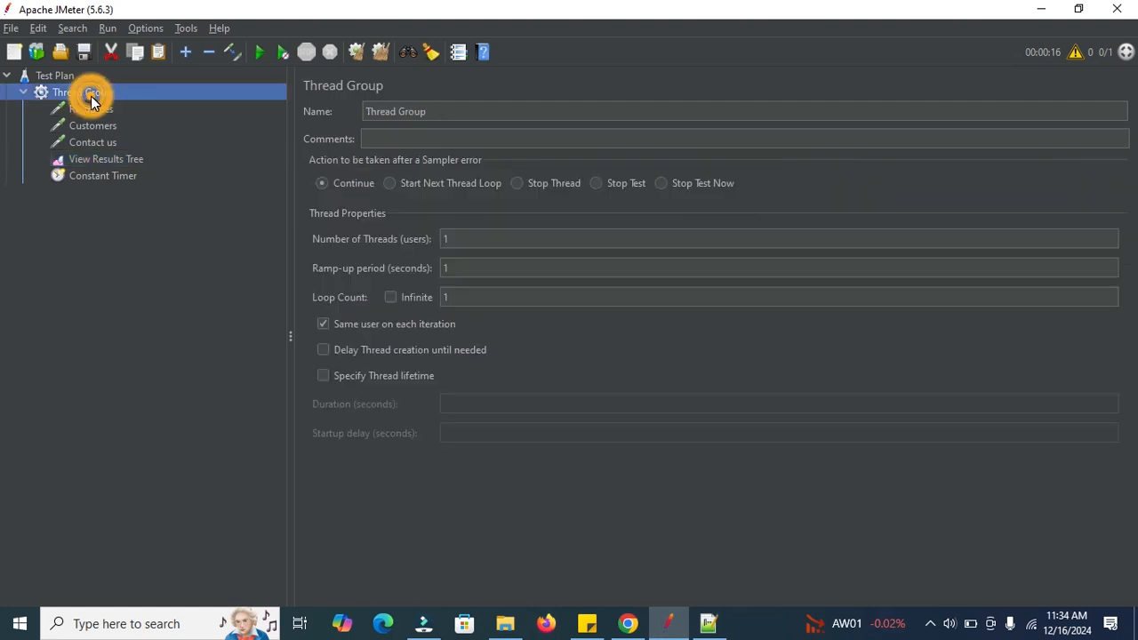
right_click(91, 96)
mouse_move(211, 105)
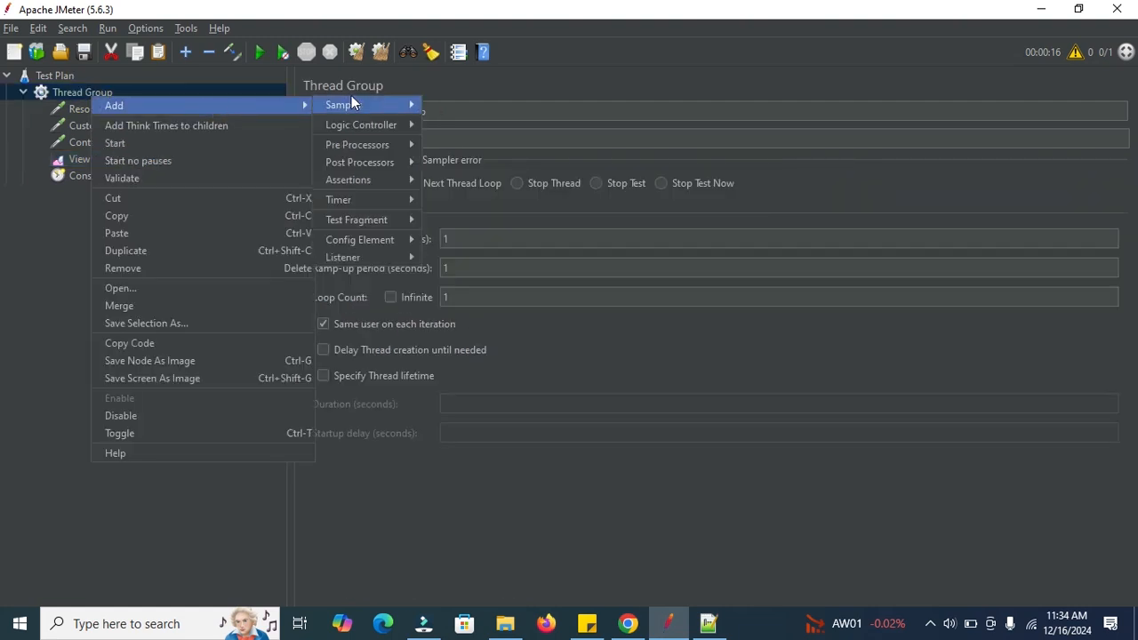
mouse_move(352, 242)
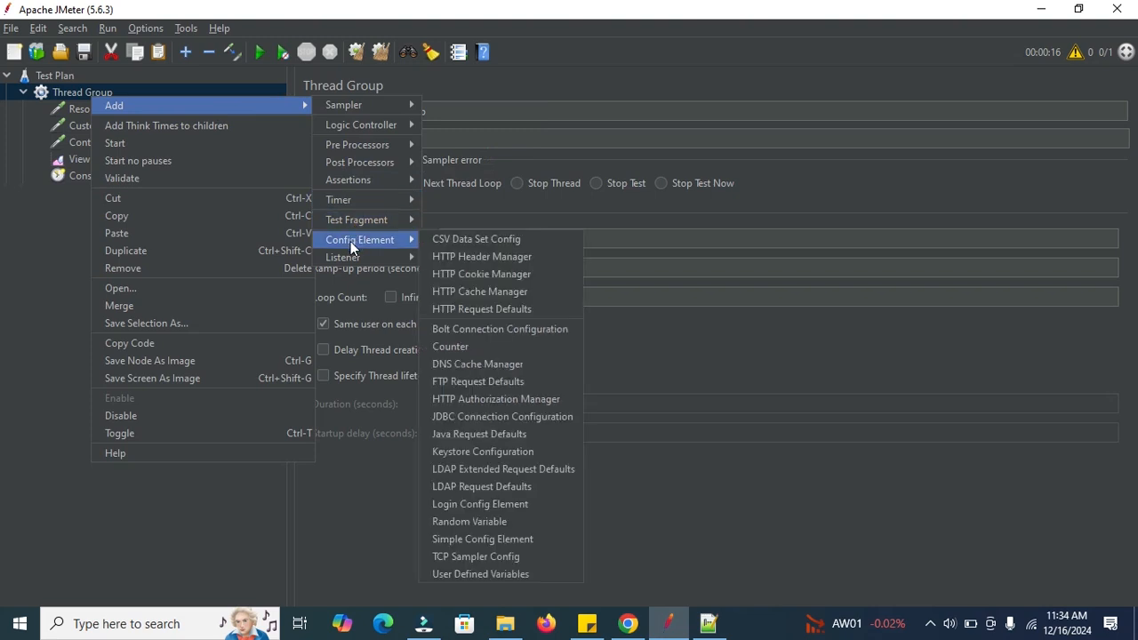
mouse_move(365, 201)
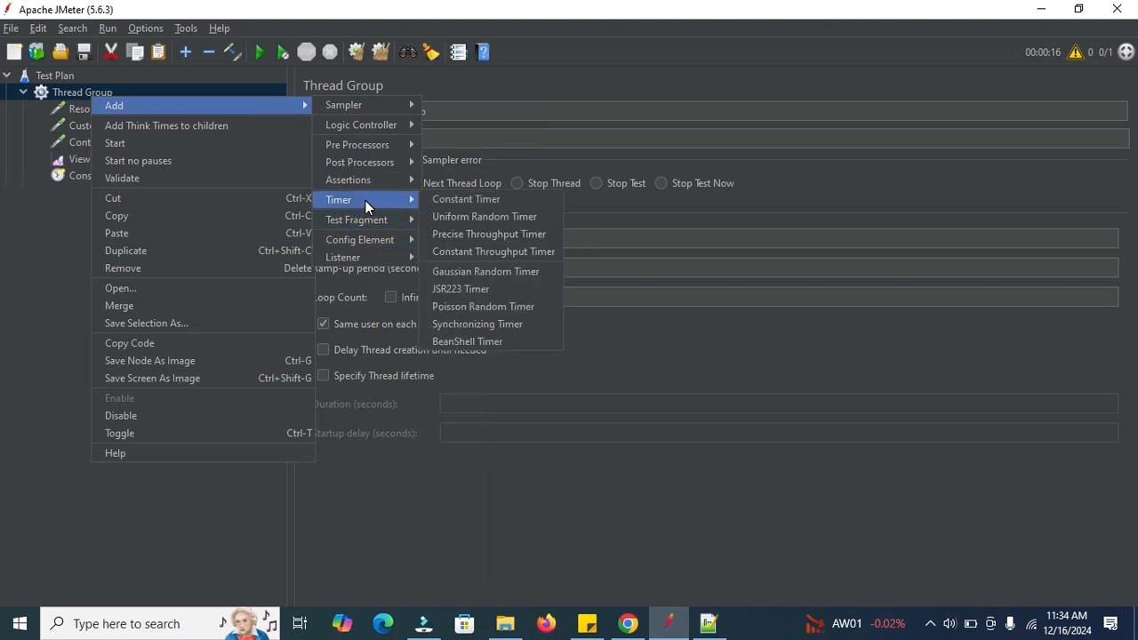
left_click(461, 216)
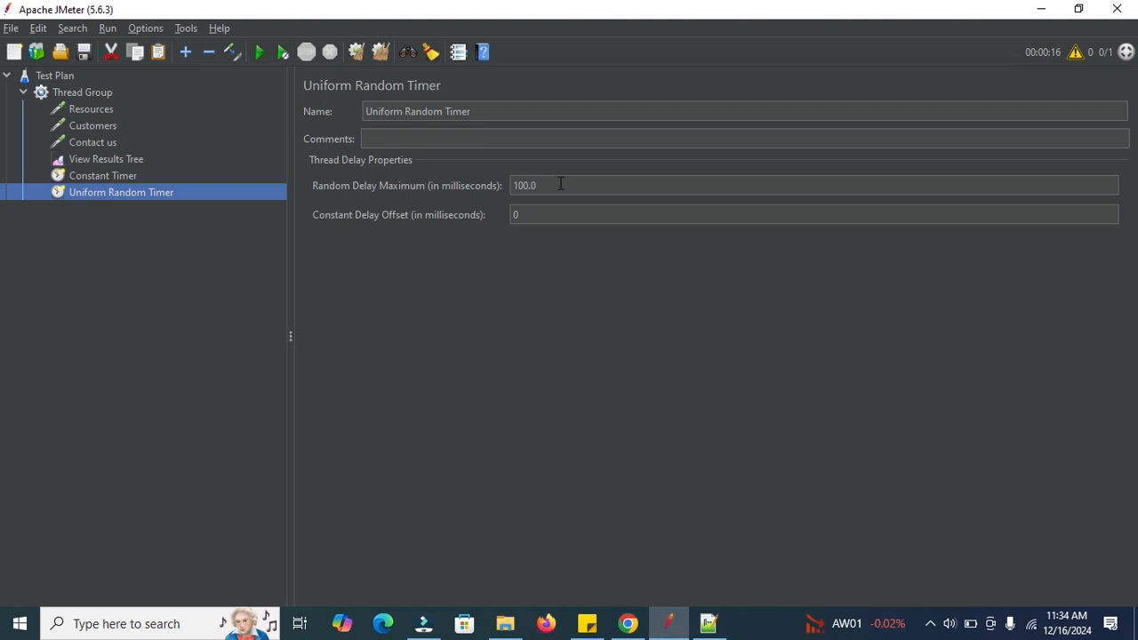
Set the Uniform Random Timer's random delay maximum to 5000 ms and its constant delay offset to 6000 ms.
left_click_drag(560, 184, 477, 181)
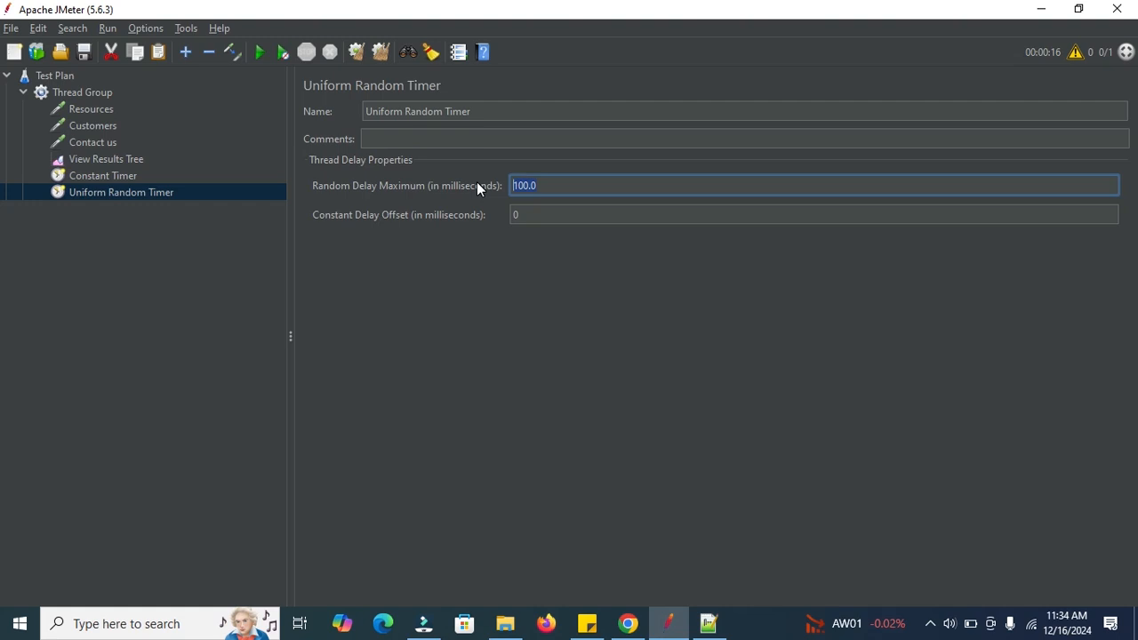
type("5000")
key("Tab")
type("6000")
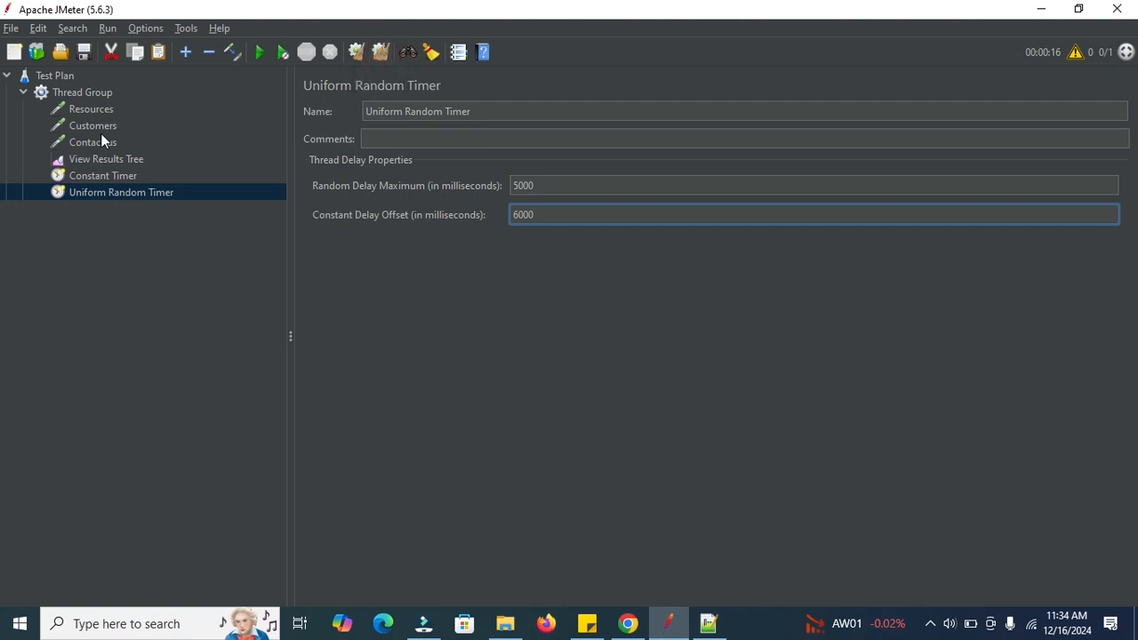
Disable the Constant Timer in the Thread Group.
left_click(80, 174)
right_click(80, 174)
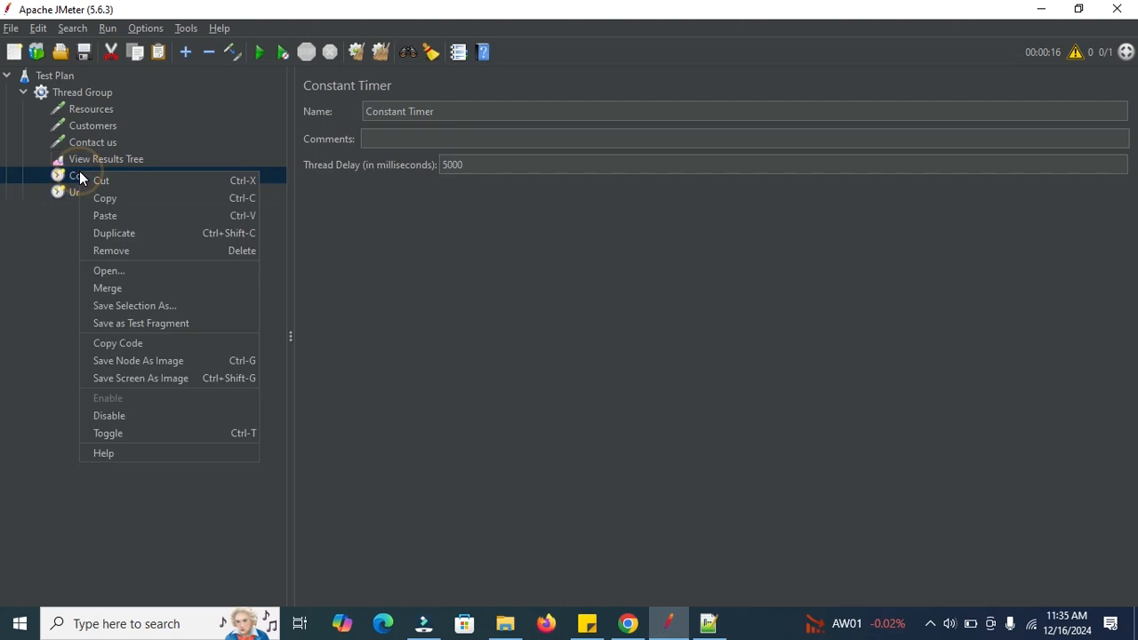
left_click(97, 416)
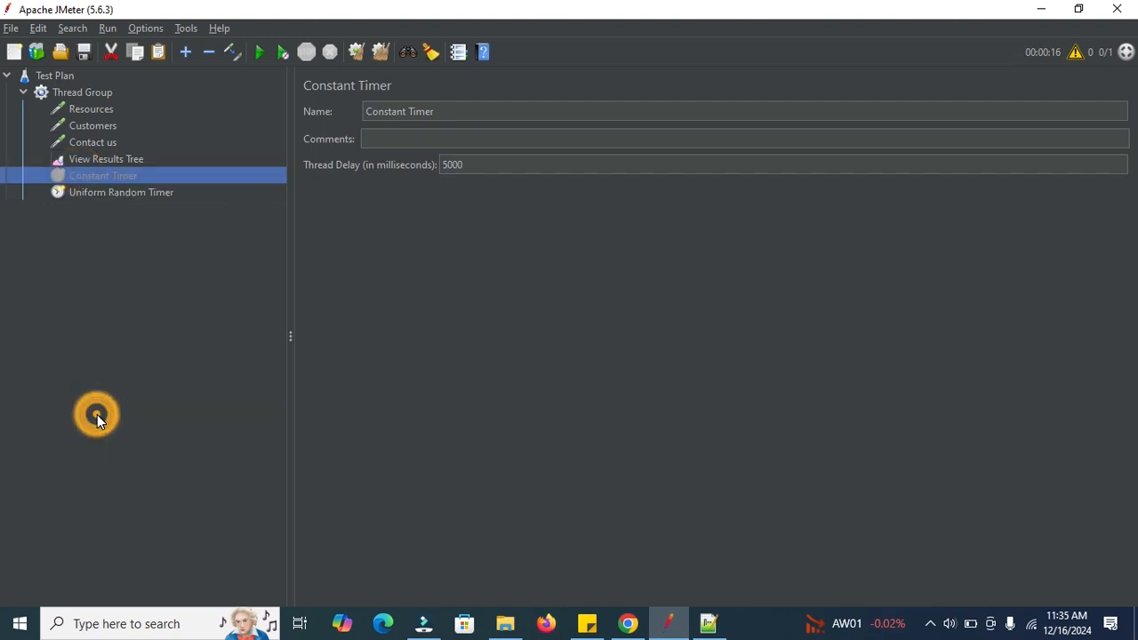
Clear the old results and run the unsaved test plan with the Uniform Random Timer, following it in the View Results Tree.
left_click(374, 51)
left_click(258, 53)
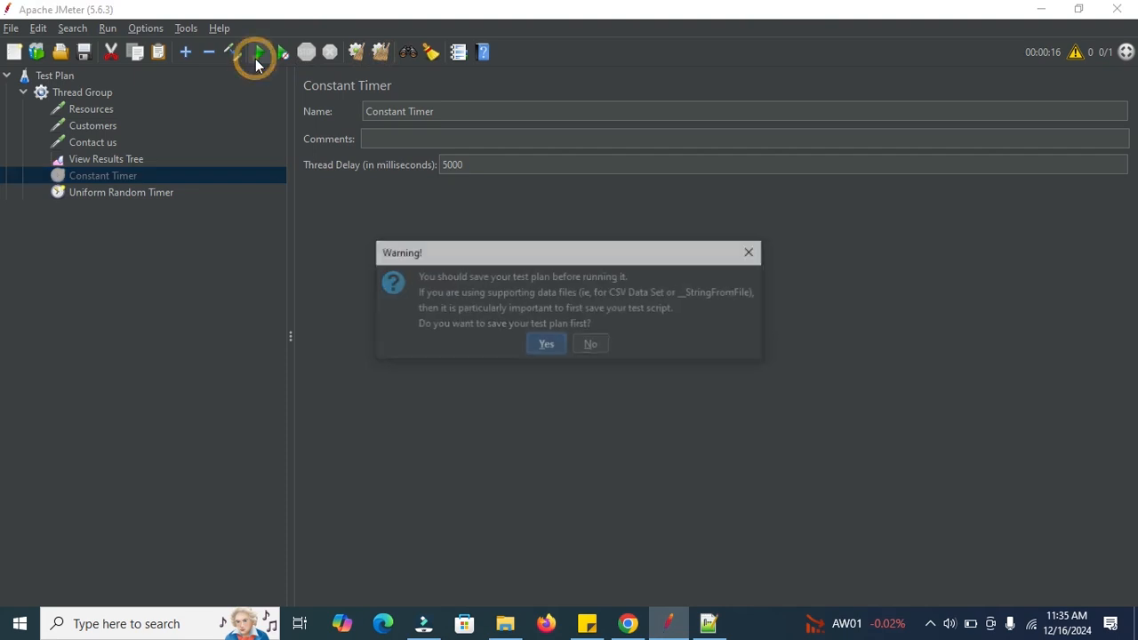
left_click(586, 341)
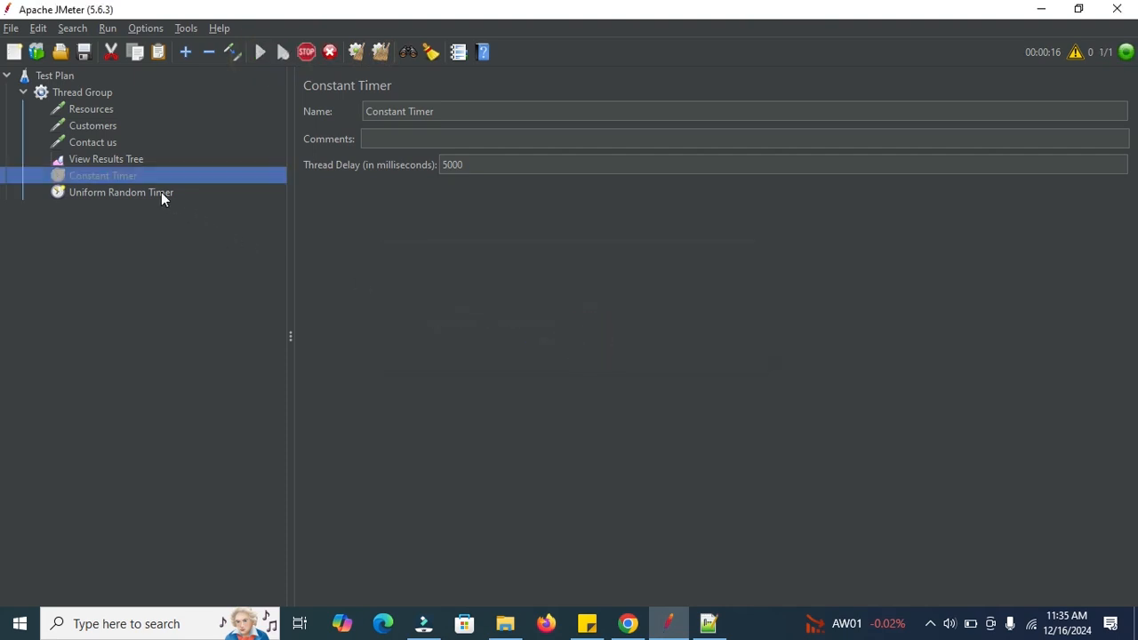
left_click(116, 161)
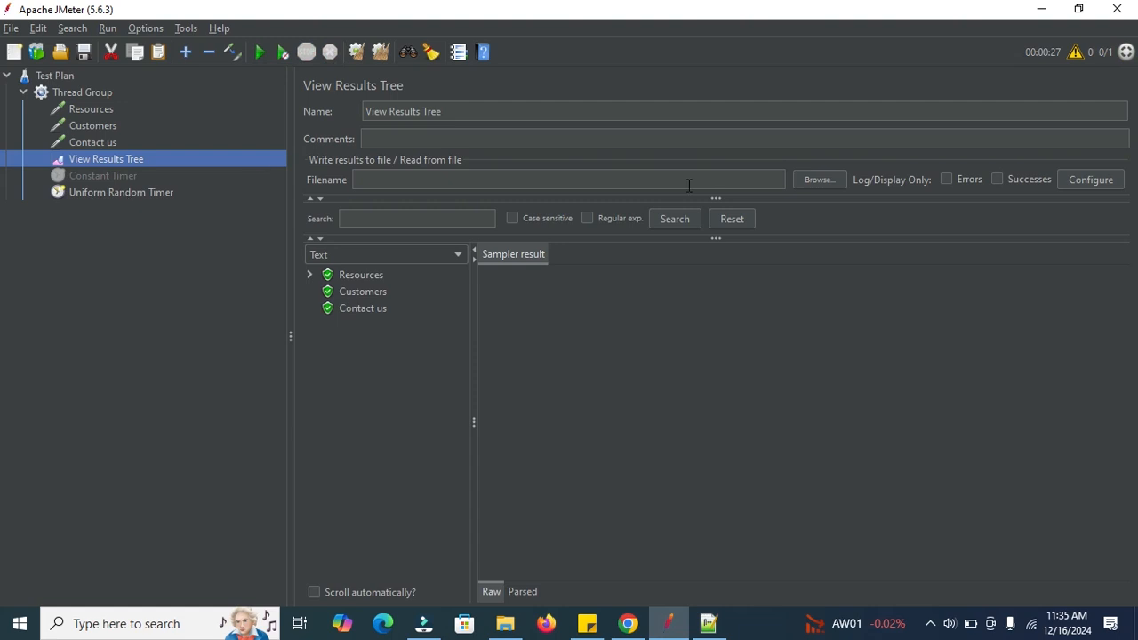
Clear all results and run the test plan once more without saving, keeping the View Results Tree open.
left_click(377, 54)
left_click(258, 55)
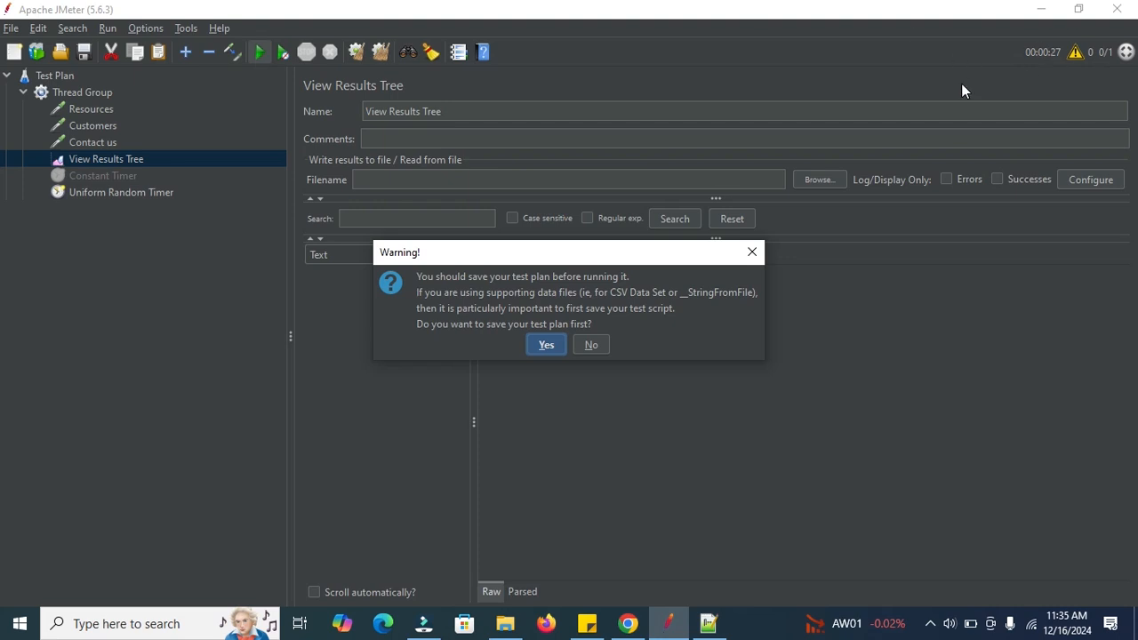
left_click(592, 346)
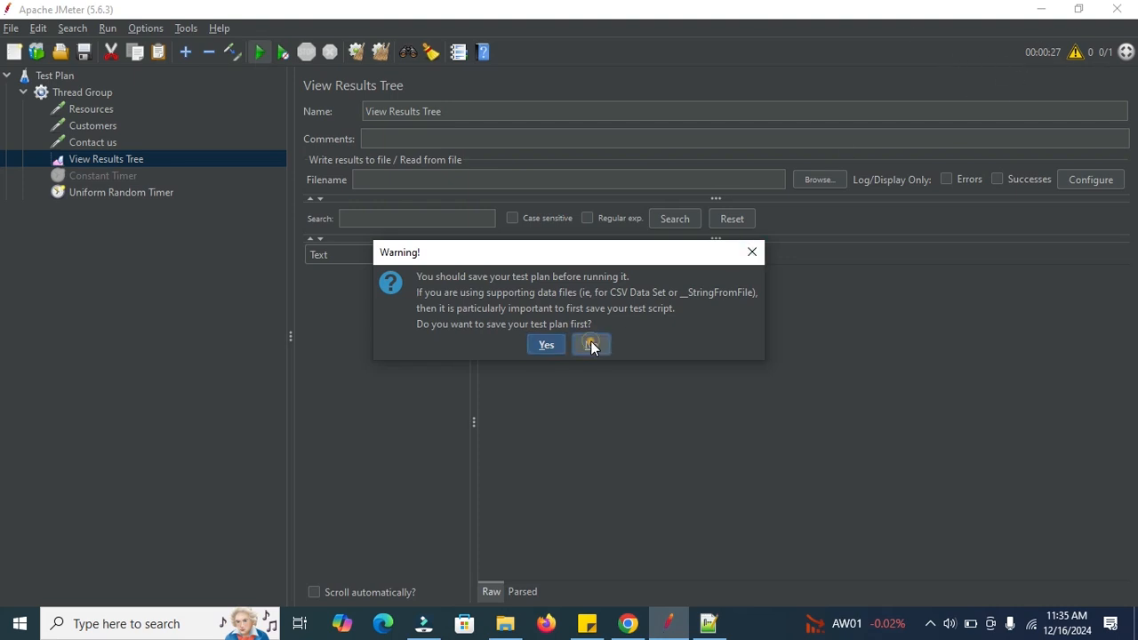